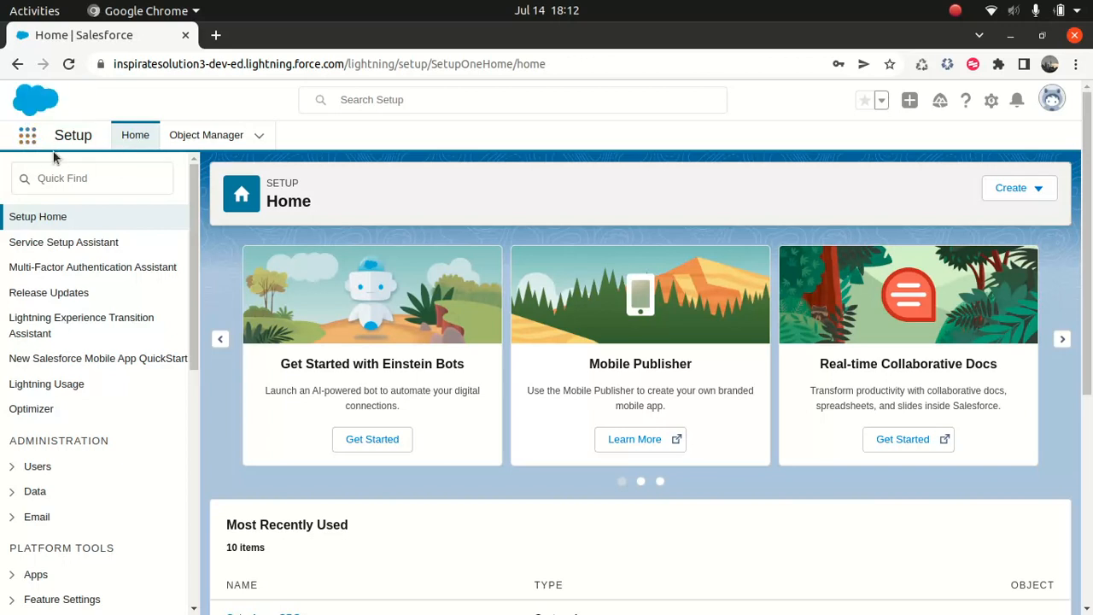
Open the Salesforce CPQ app
click(296, 64)
key(Return)
click(27, 136)
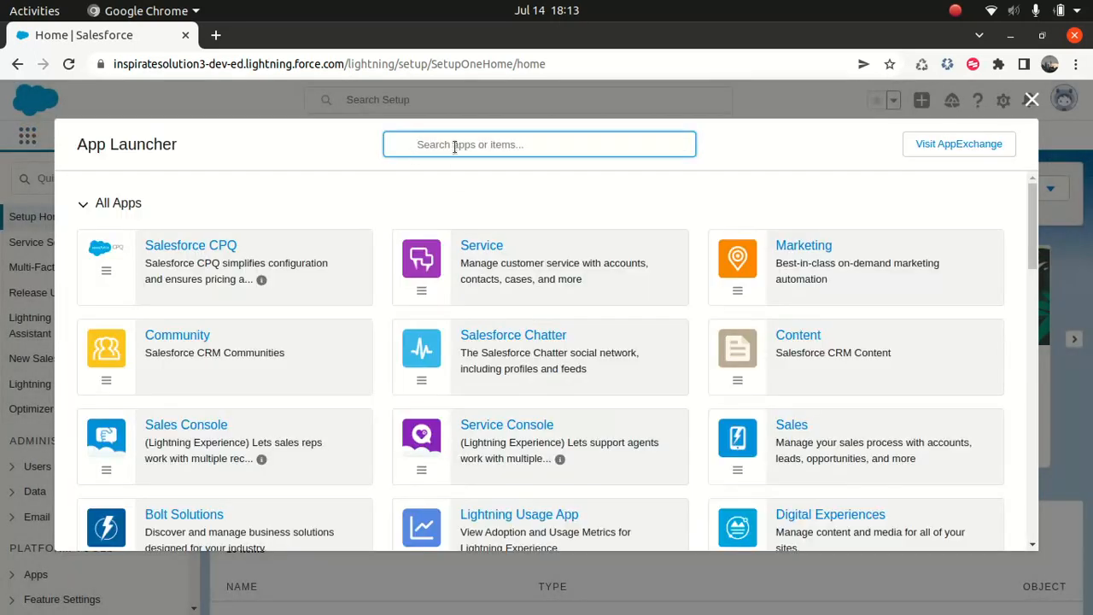
click(211, 245)
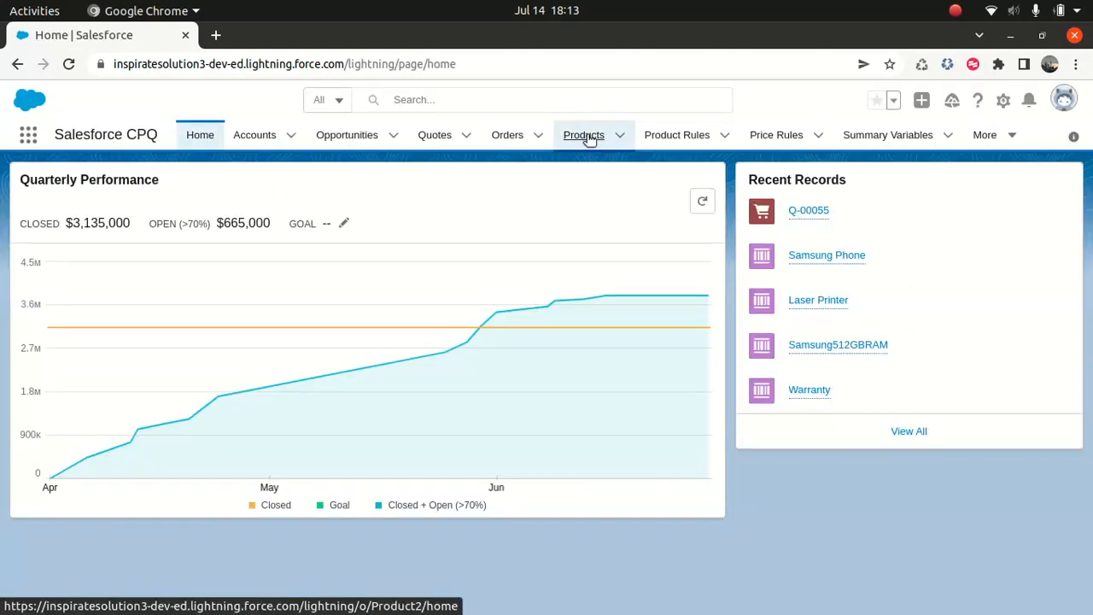
Review the options of the Samsung Phone product, then open SamsungWatch and check its price books
click(586, 137)
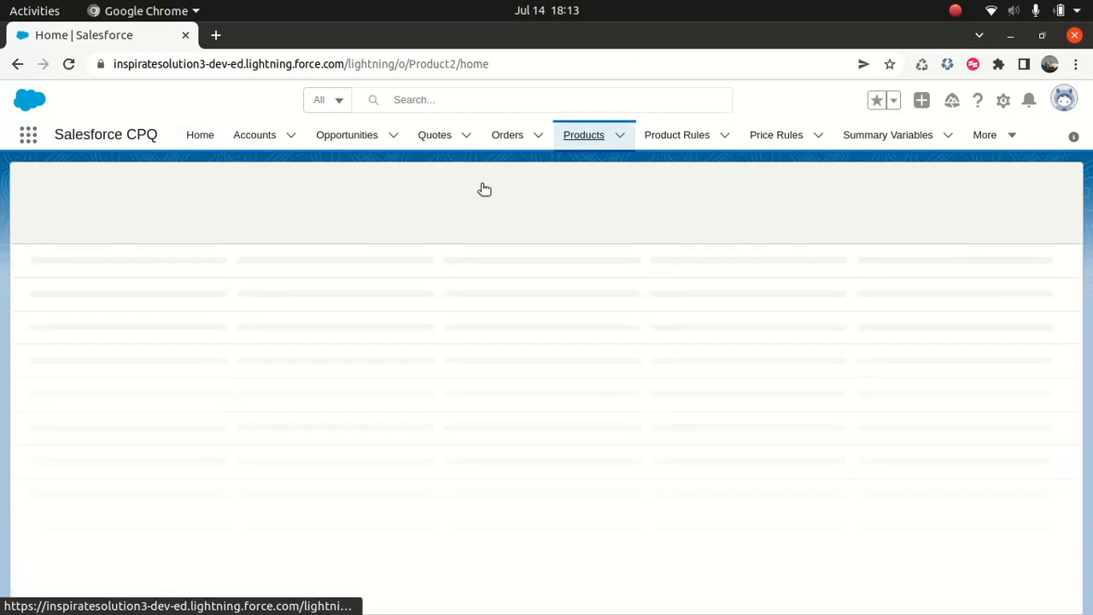
click(128, 281)
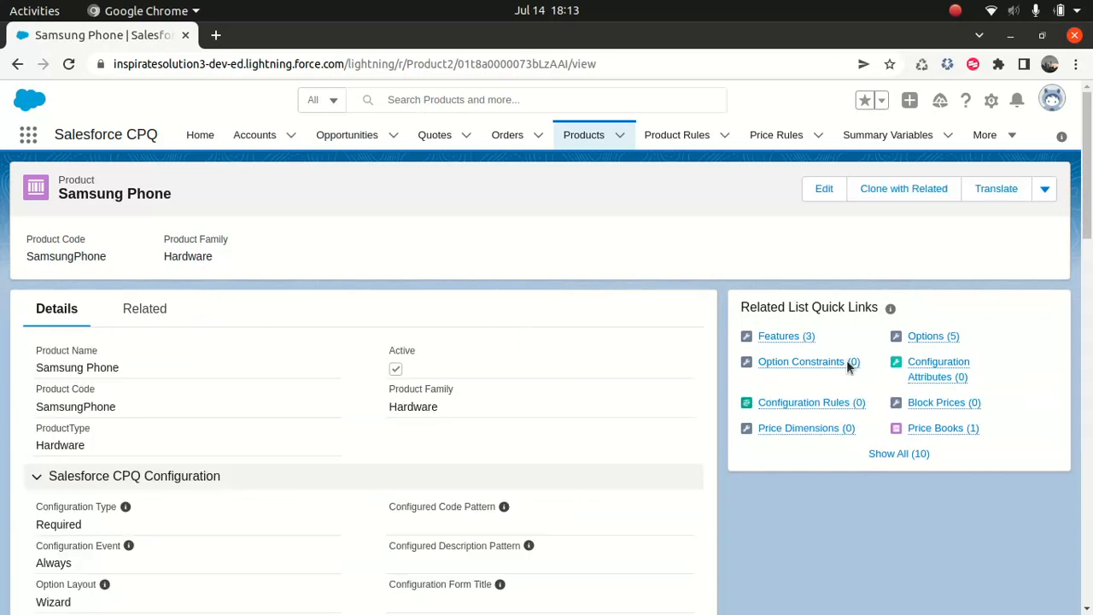
mouse_move(930, 338)
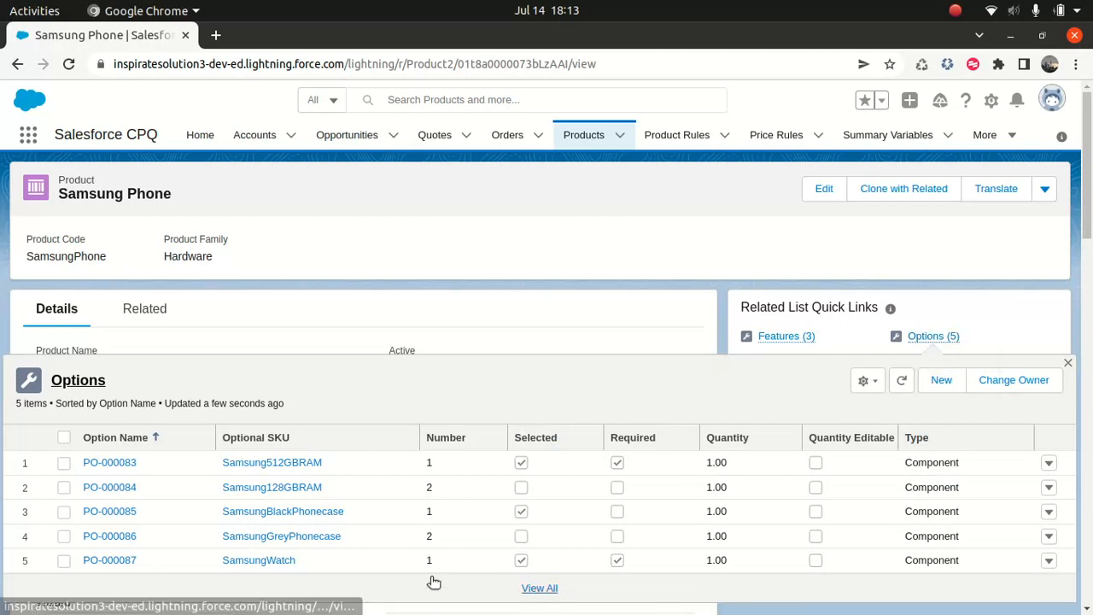
click(270, 563)
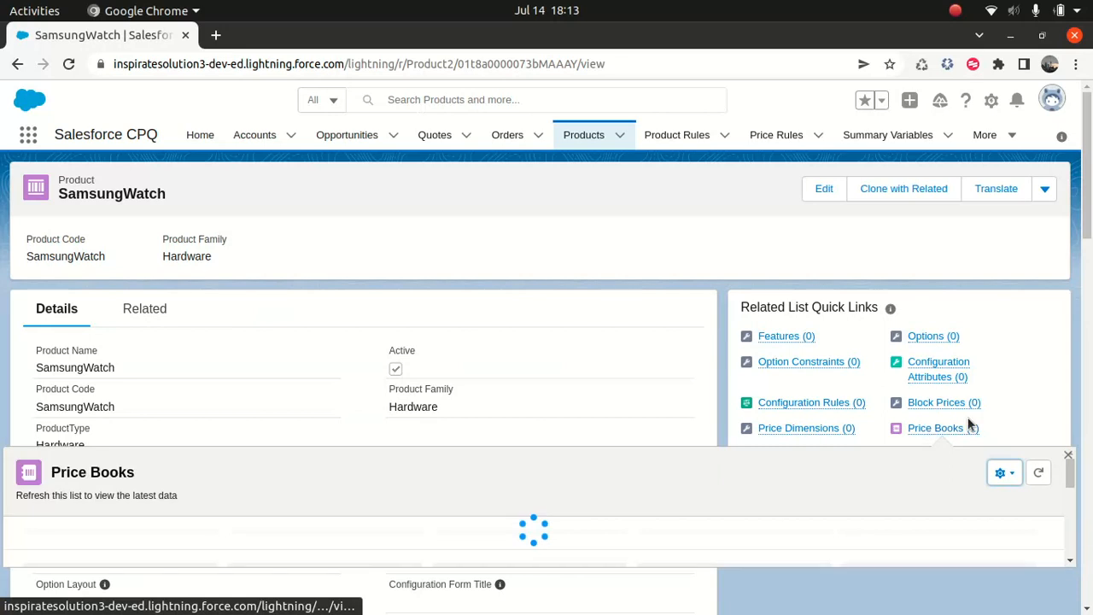
mouse_move(961, 431)
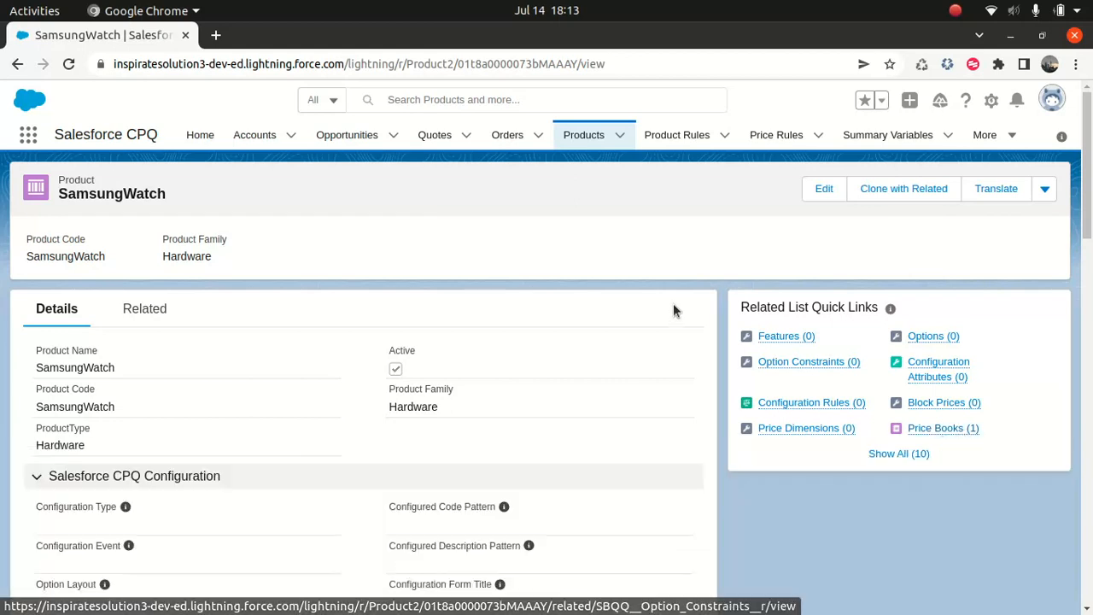
Open the $25.00 draft quote for line editing and delete its Softphone License line
click(429, 136)
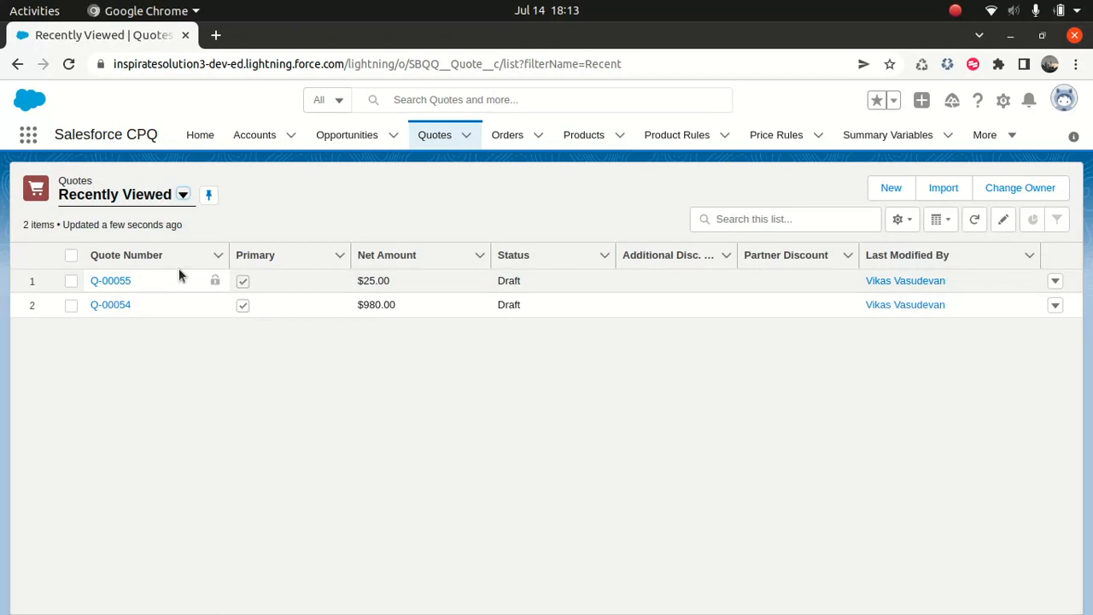
click(118, 282)
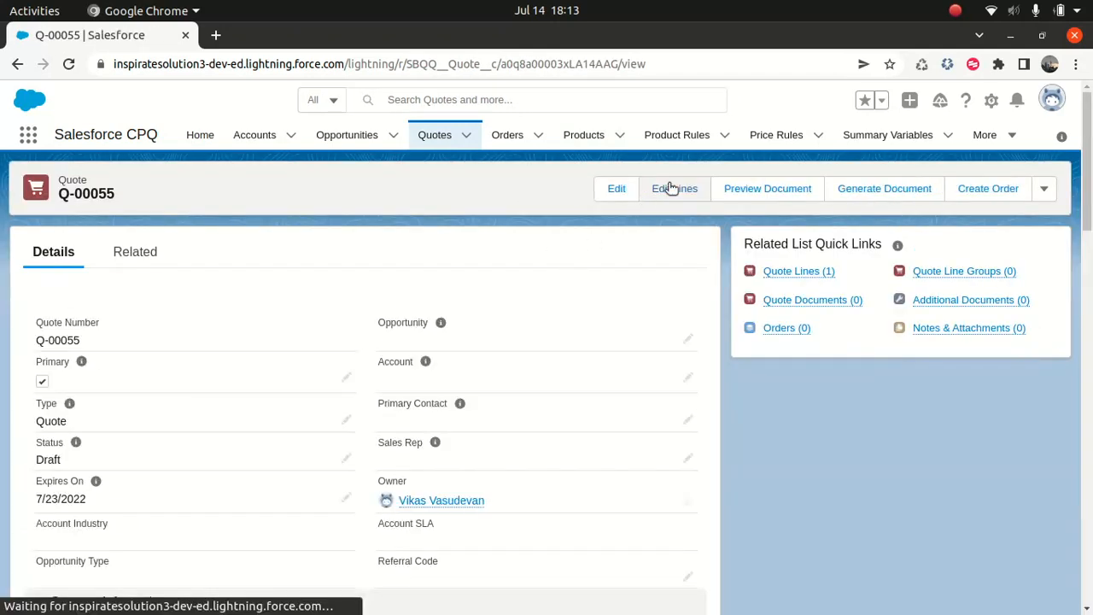
click(674, 190)
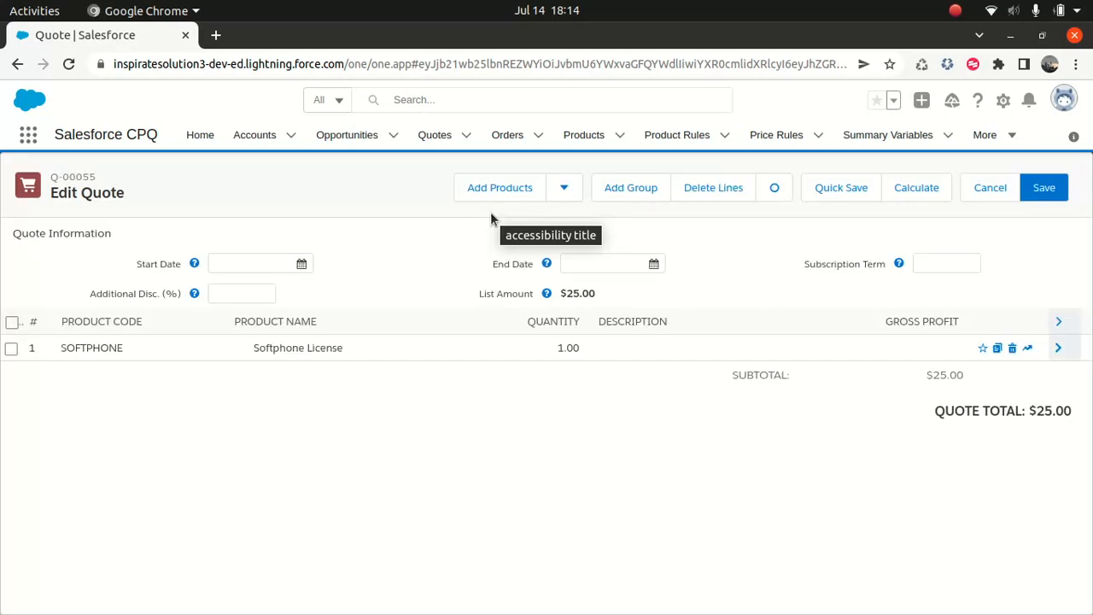
click(11, 347)
click(708, 197)
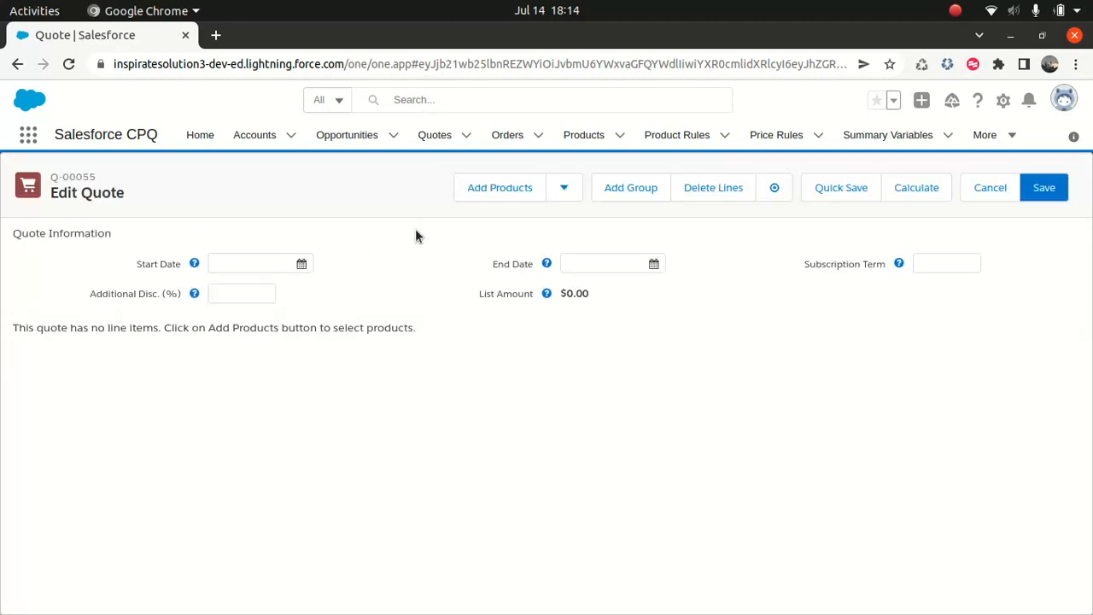
Add the Samsung Phone bundle to the quote, keeping its default configuration with the black phone case and 512 GB RAM
click(511, 193)
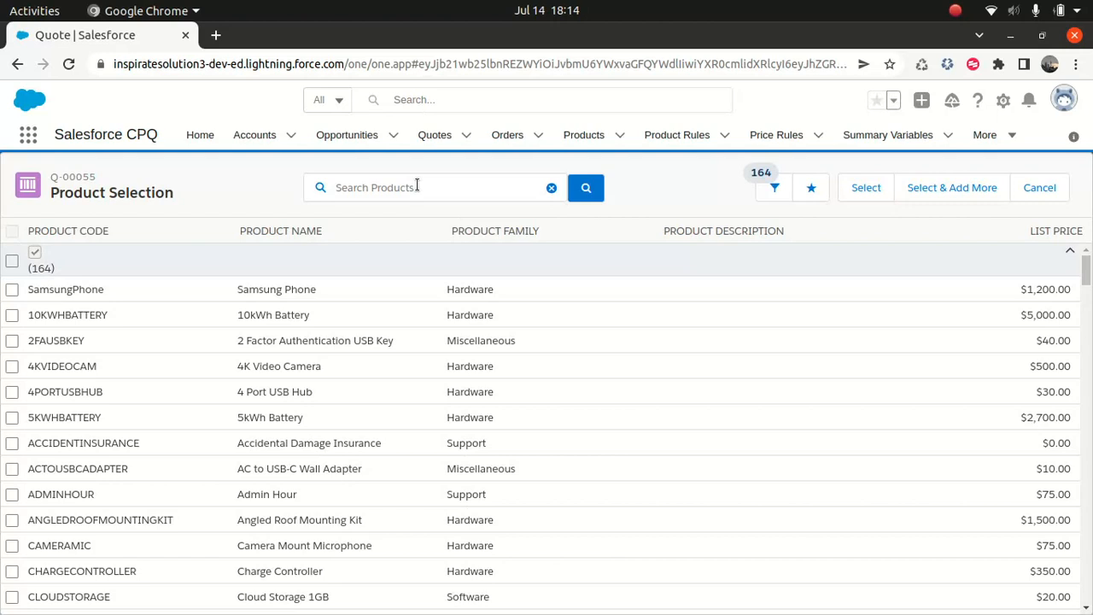
click(12, 289)
click(859, 188)
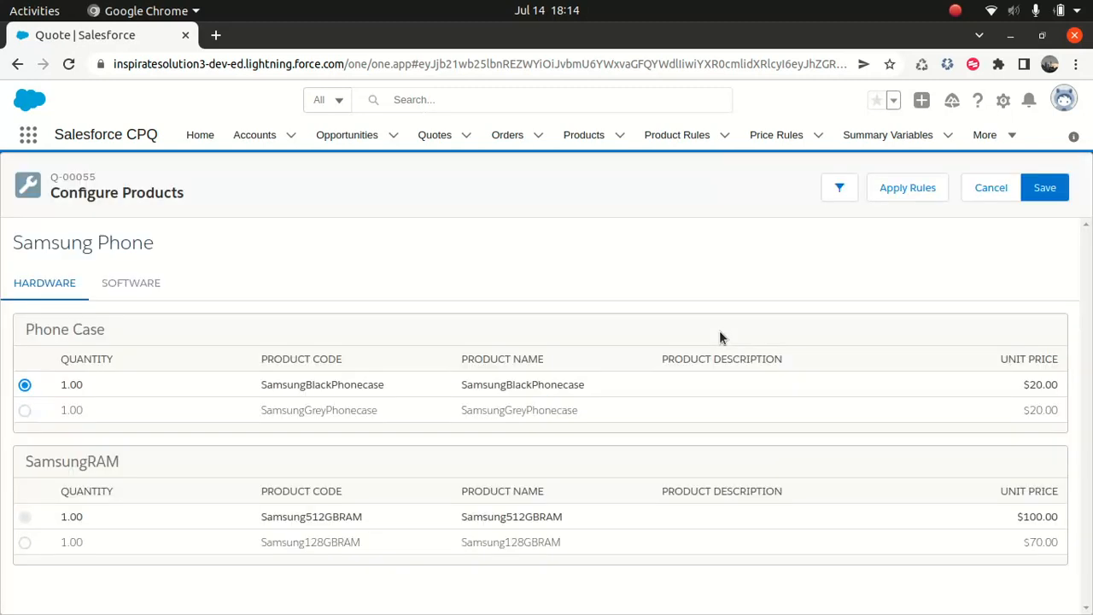
click(1047, 193)
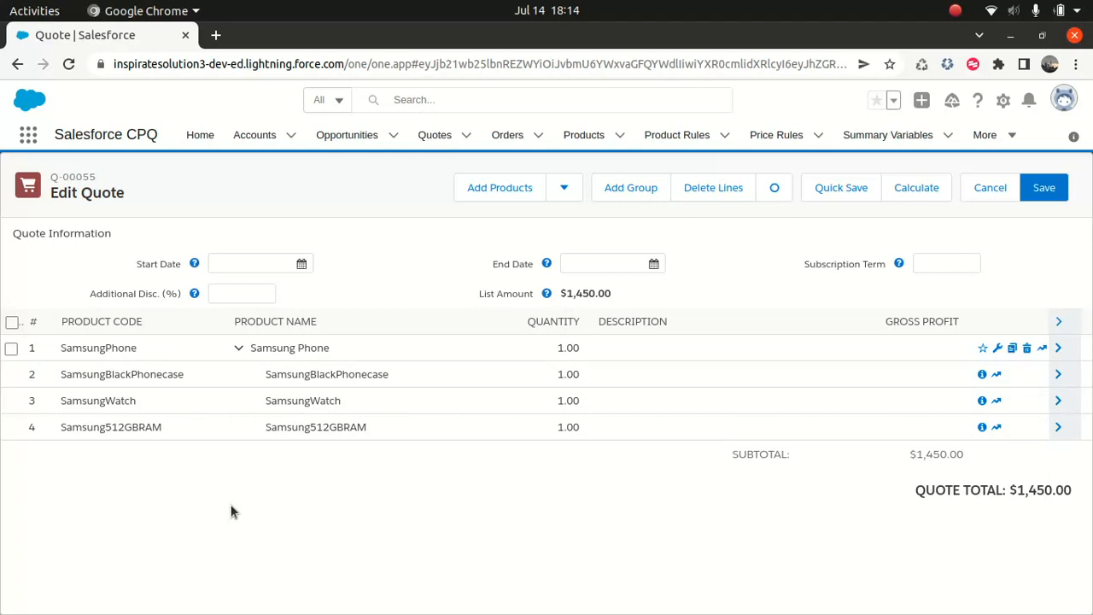
Open the full options list of the Samsung Phone product
click(577, 135)
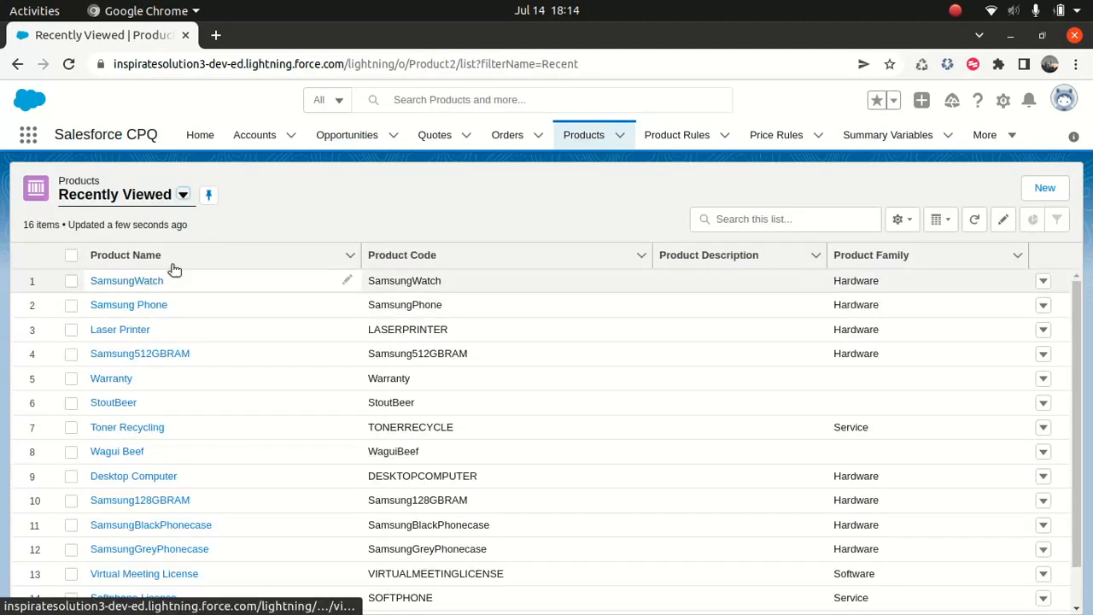
click(135, 306)
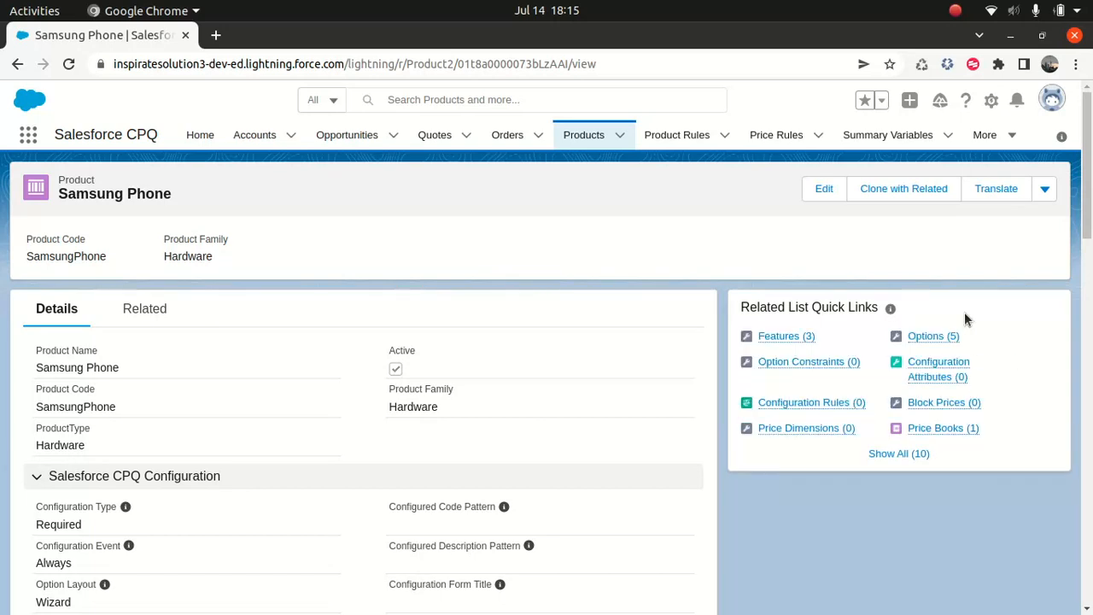
click(930, 337)
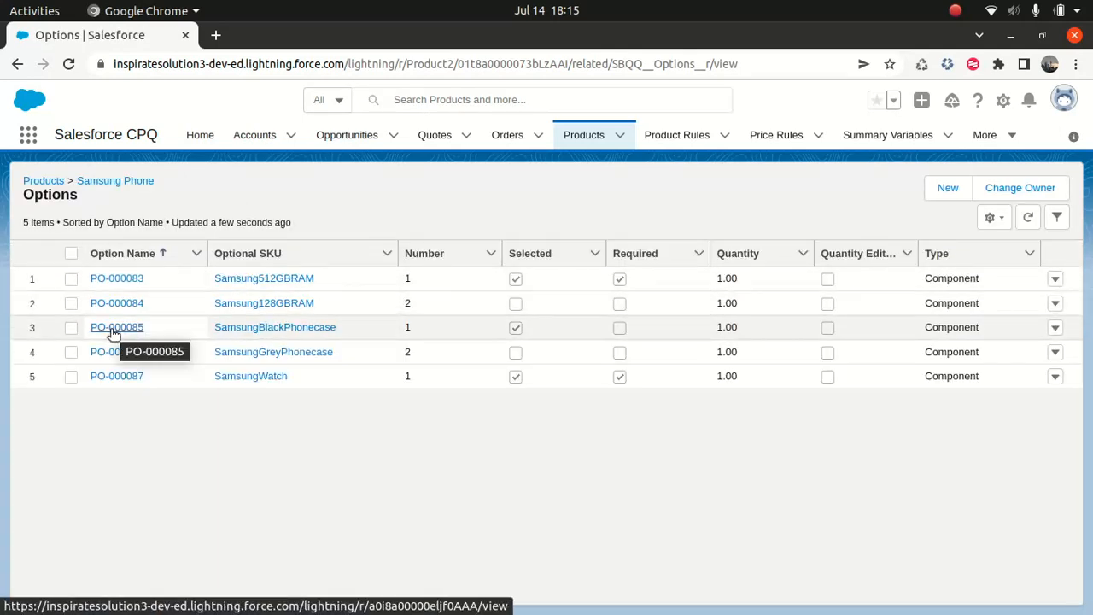
click(253, 330)
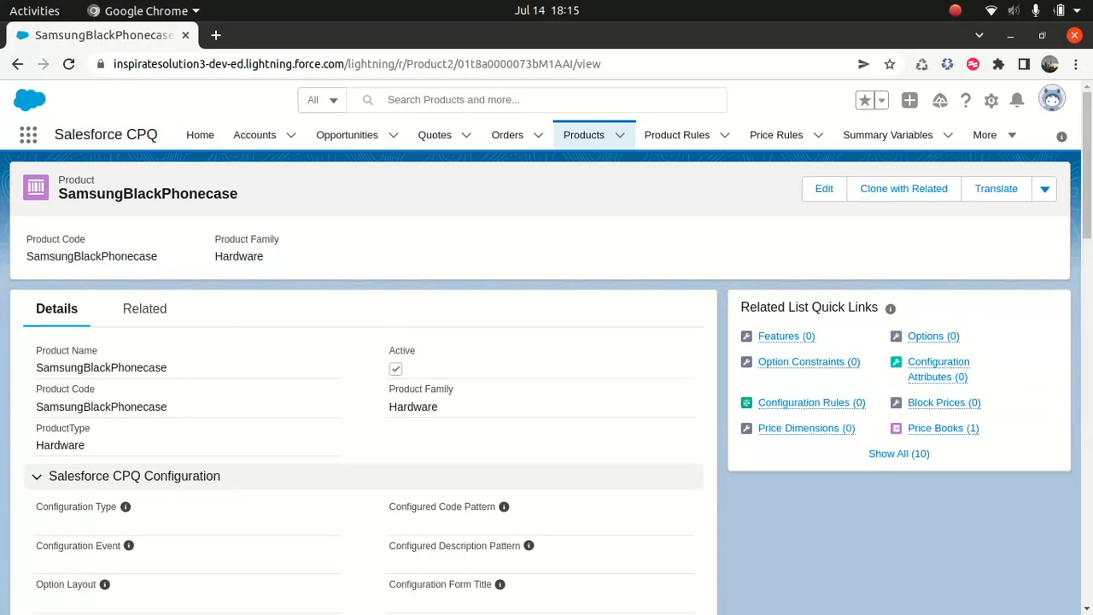
drag(1087, 177, 1088, 410)
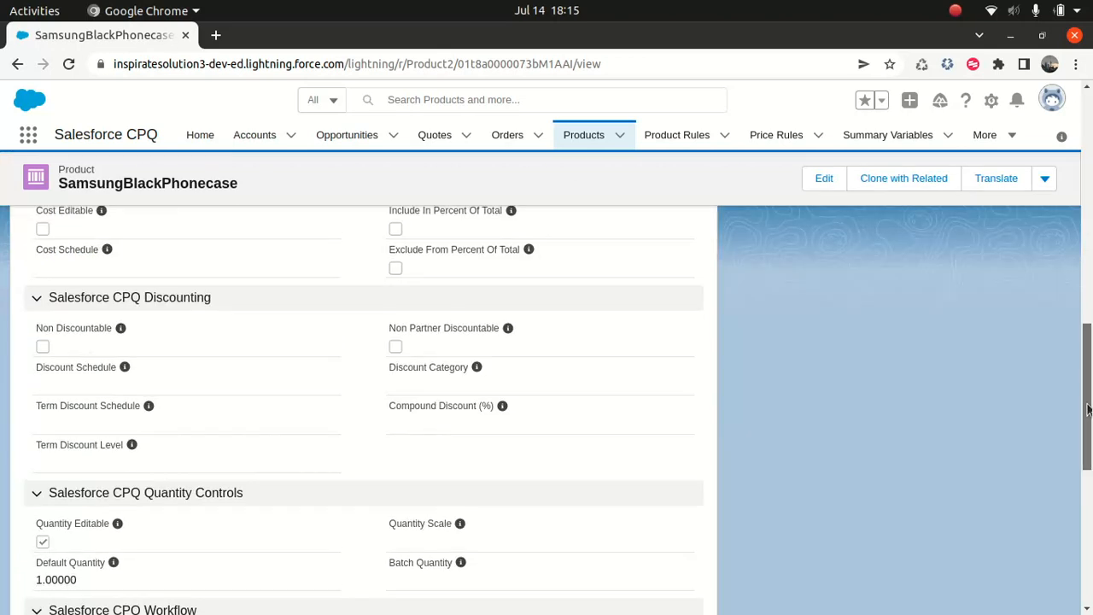
click(17, 66)
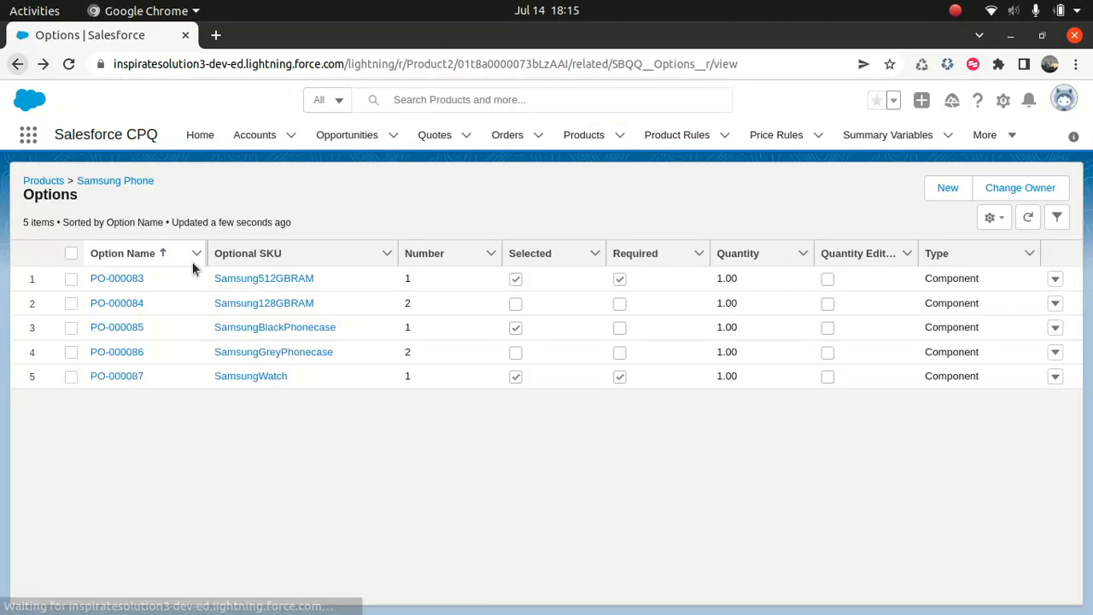
Turn off Bundled pricing on the Samsung Phone's SamsungBlackPhonecase product option and save the record
click(107, 325)
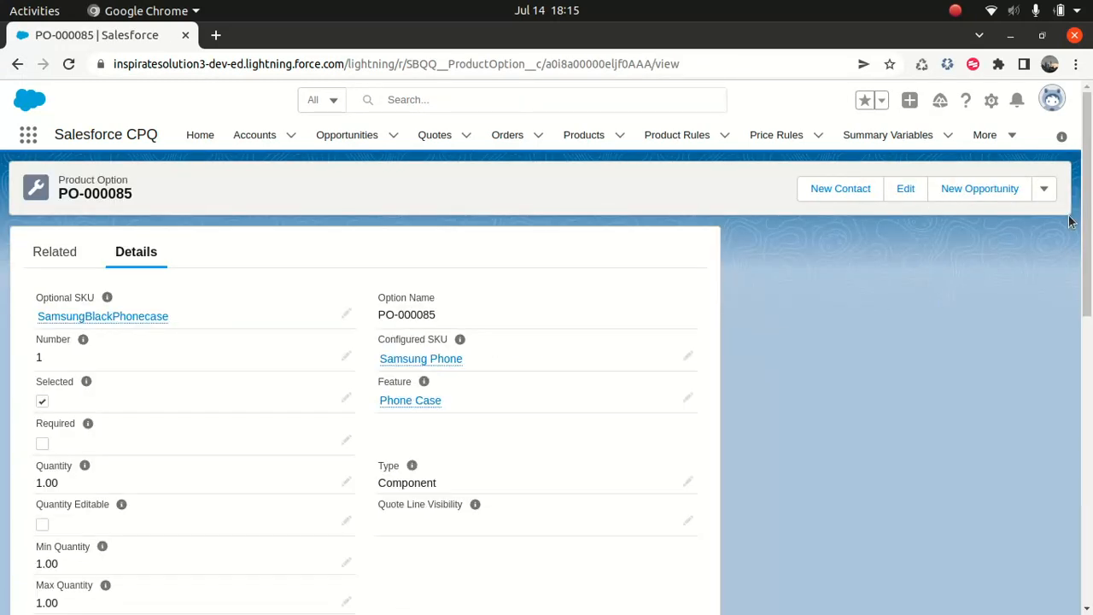
scroll(141, 484, down, 5)
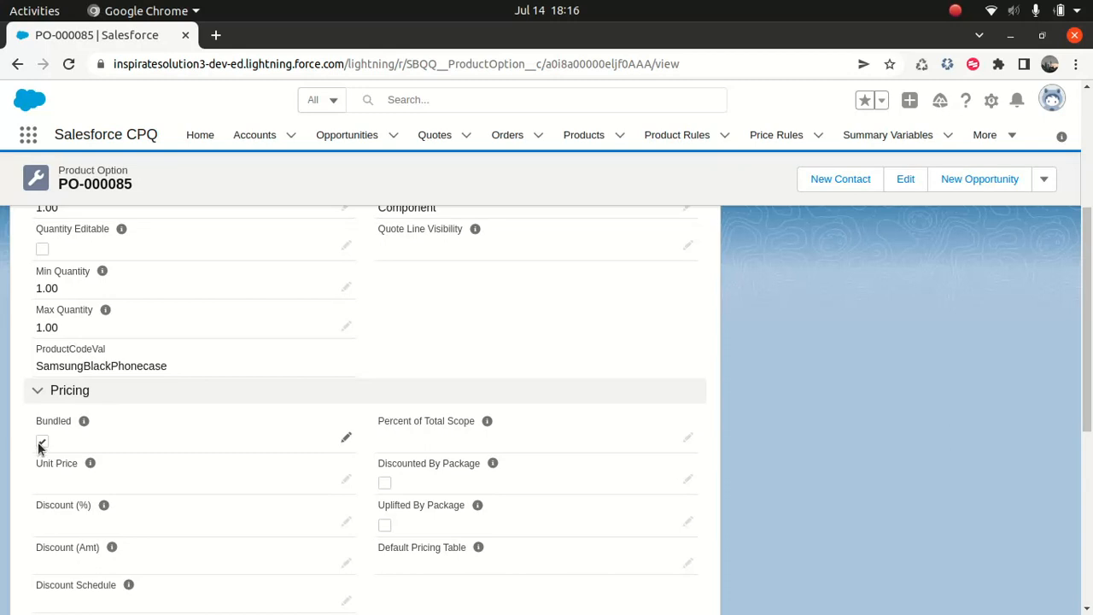
scroll(904, 218, up, 3)
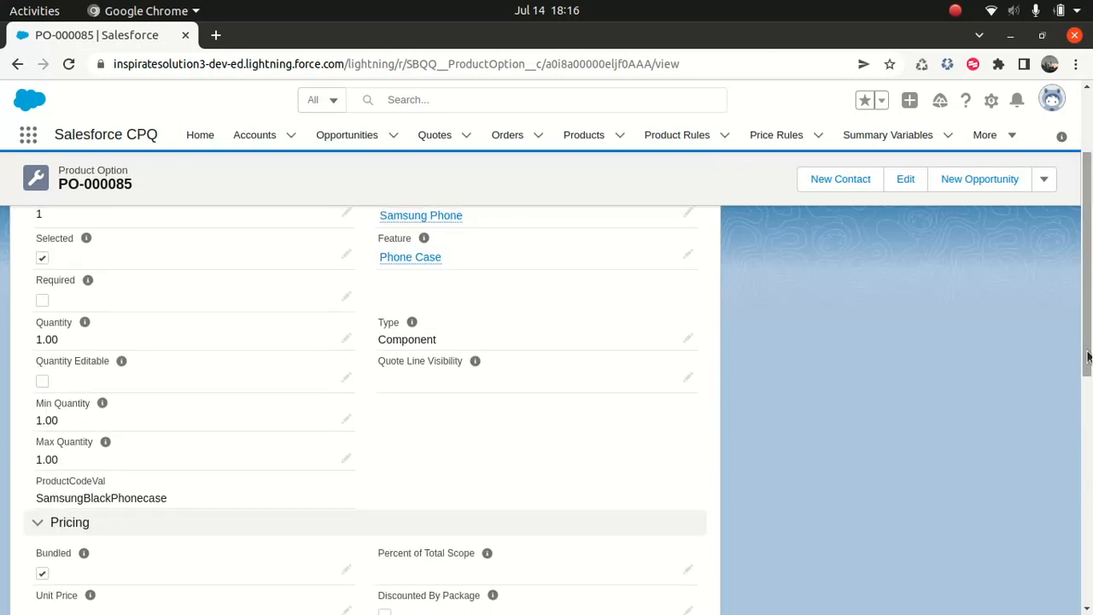
click(905, 180)
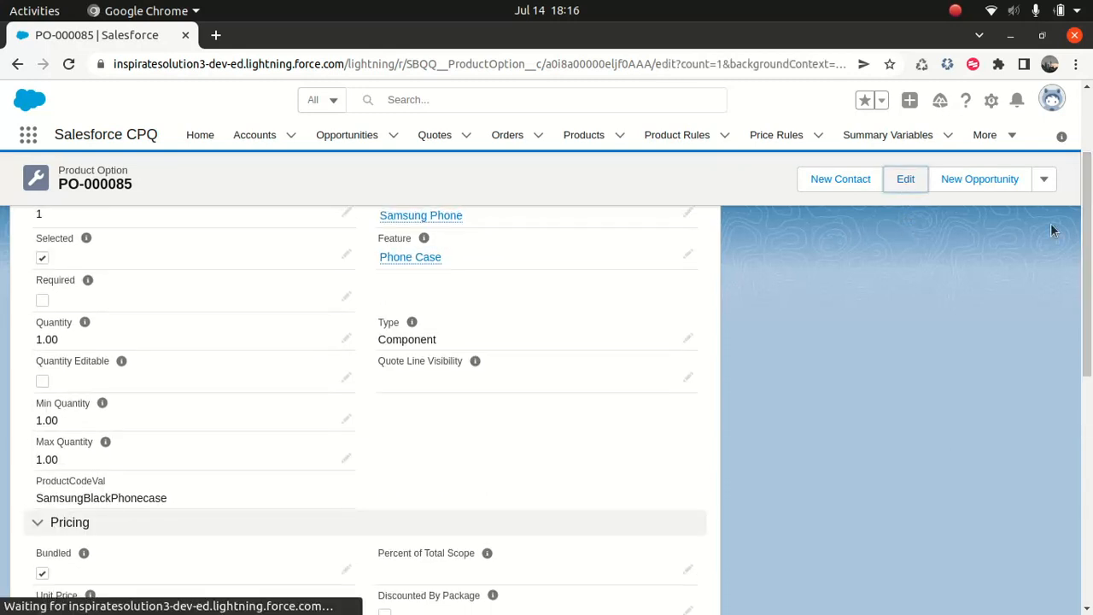
drag(875, 200, 851, 328)
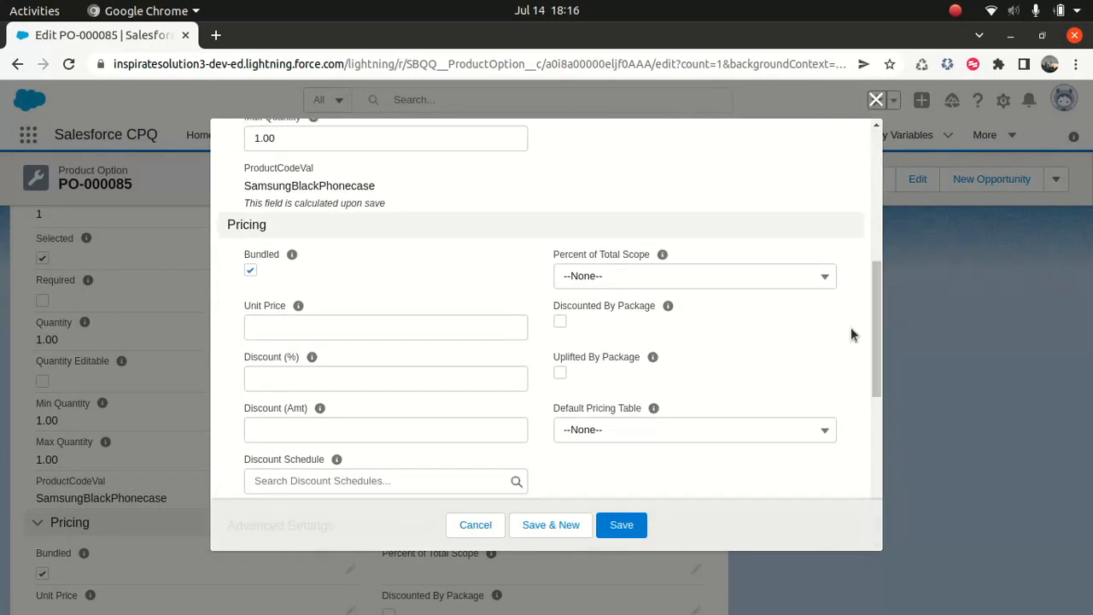
click(249, 271)
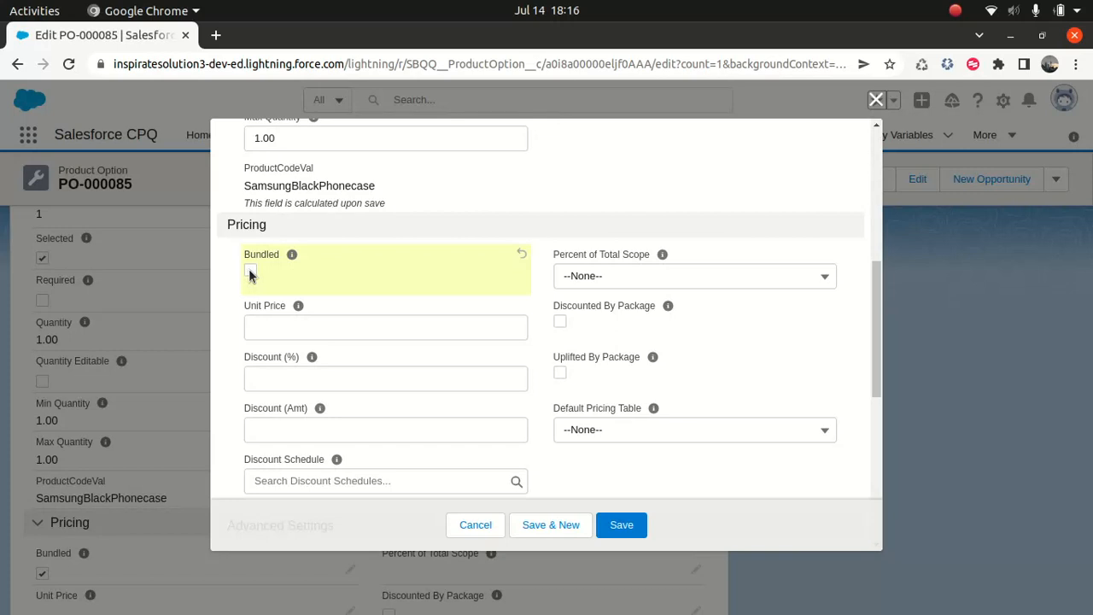
click(634, 526)
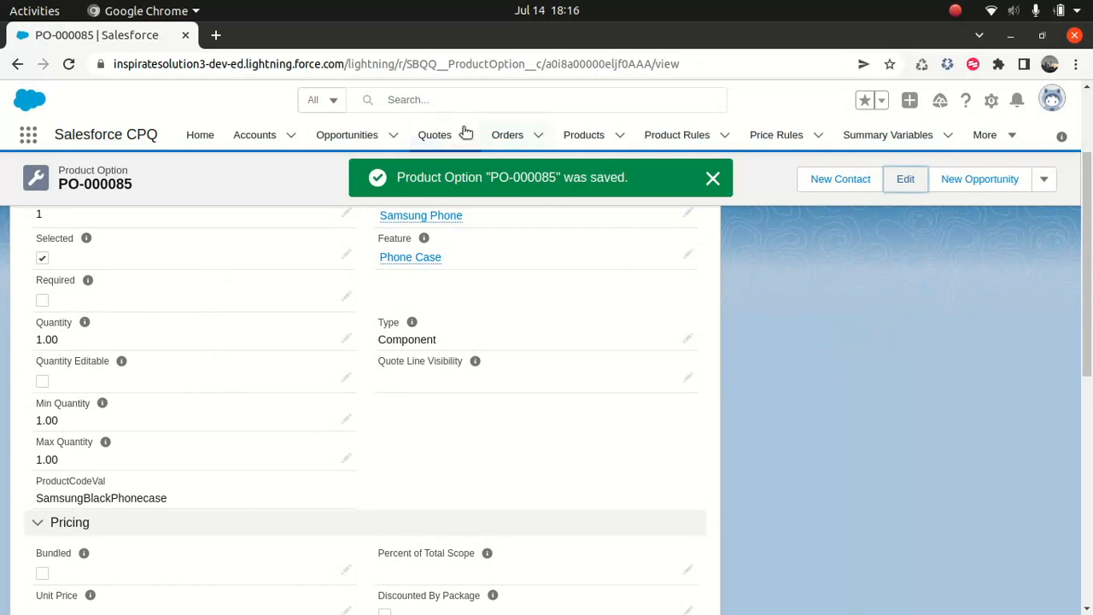
Open the quotes list in a separate browser tab and switch to it
right_click(441, 139)
click(492, 141)
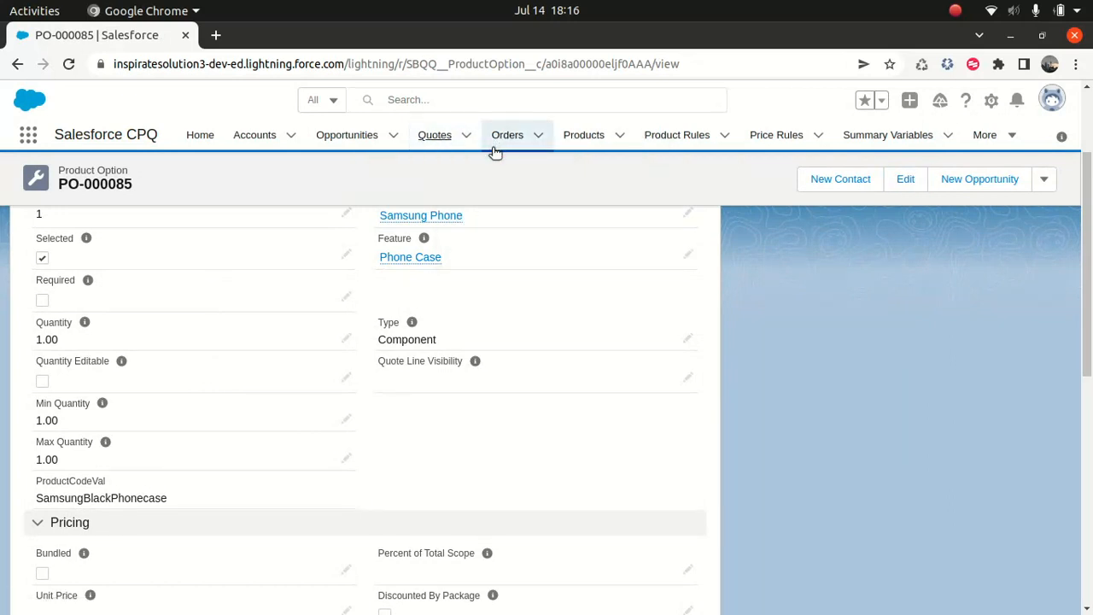
right_click(440, 140)
click(482, 153)
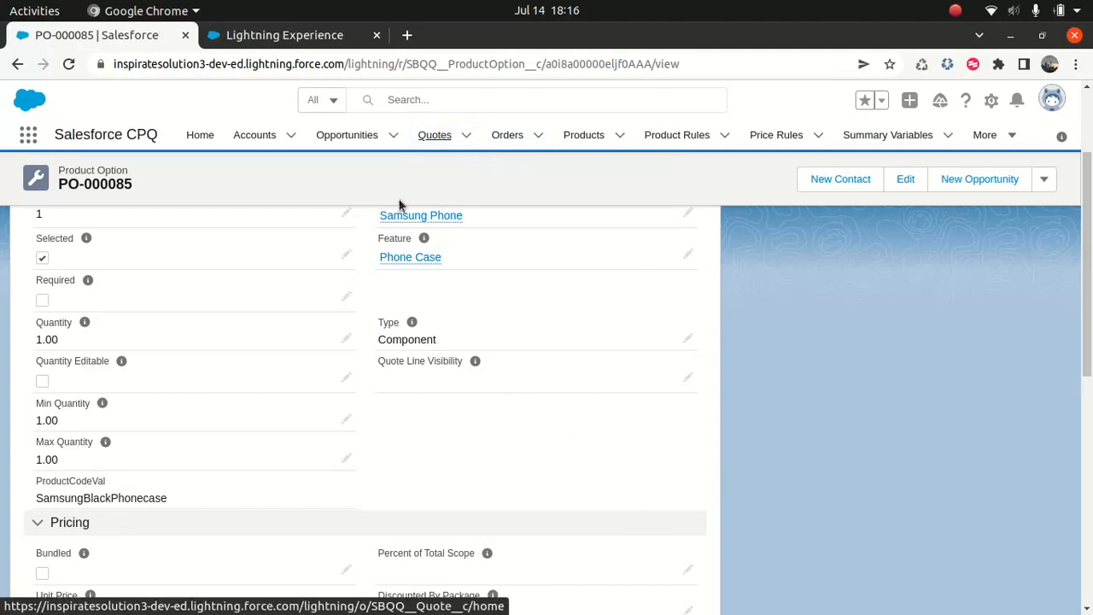
click(308, 36)
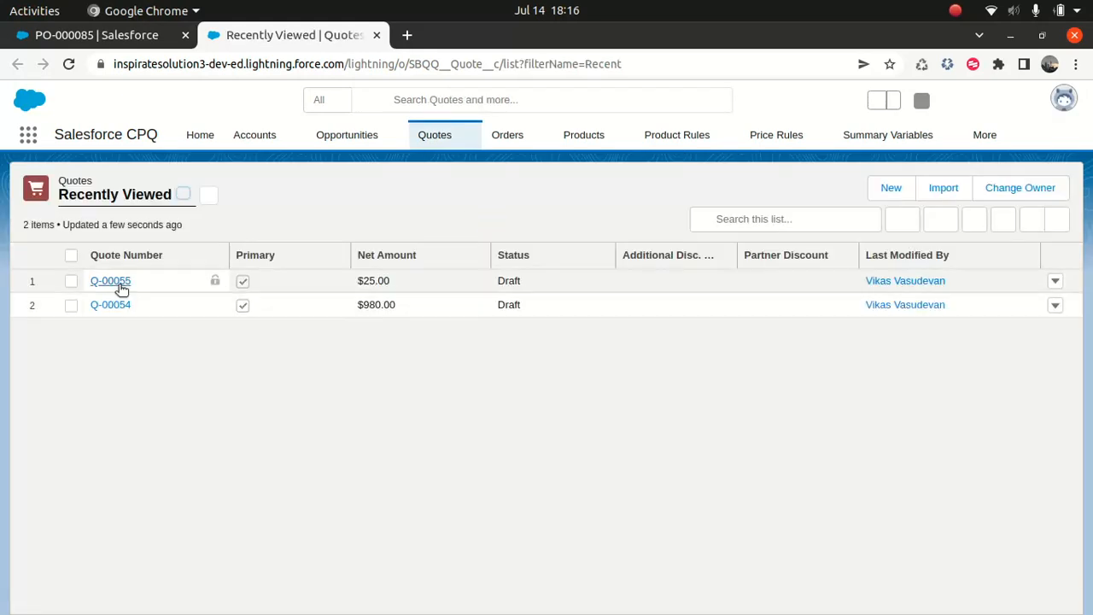
Open the $25.00 draft quote for line editing and remove the Softphone License line from it
click(109, 284)
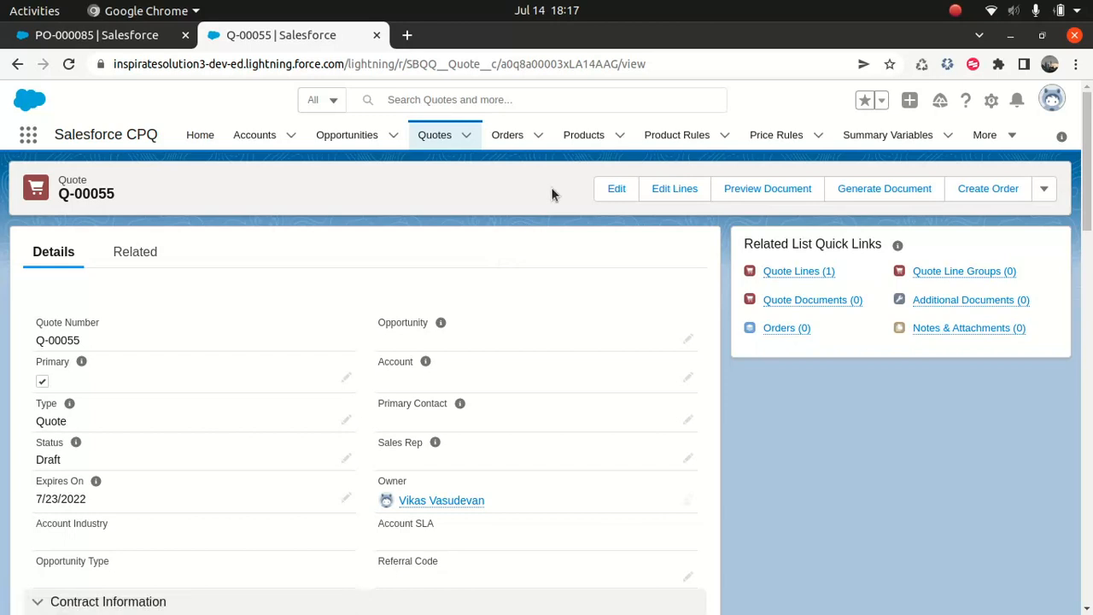
click(676, 190)
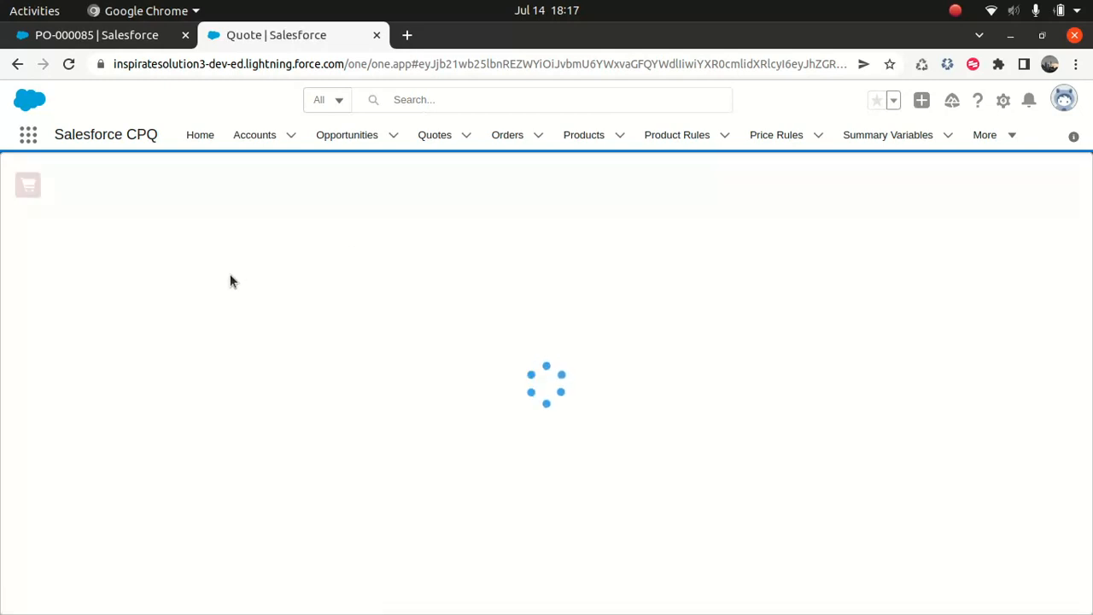
click(11, 347)
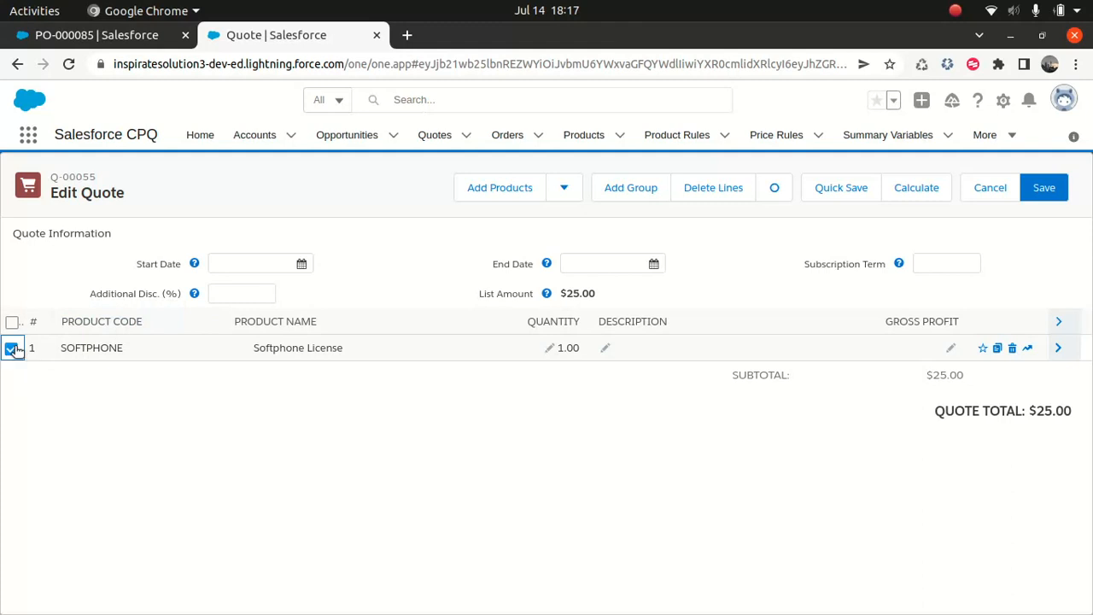
click(712, 189)
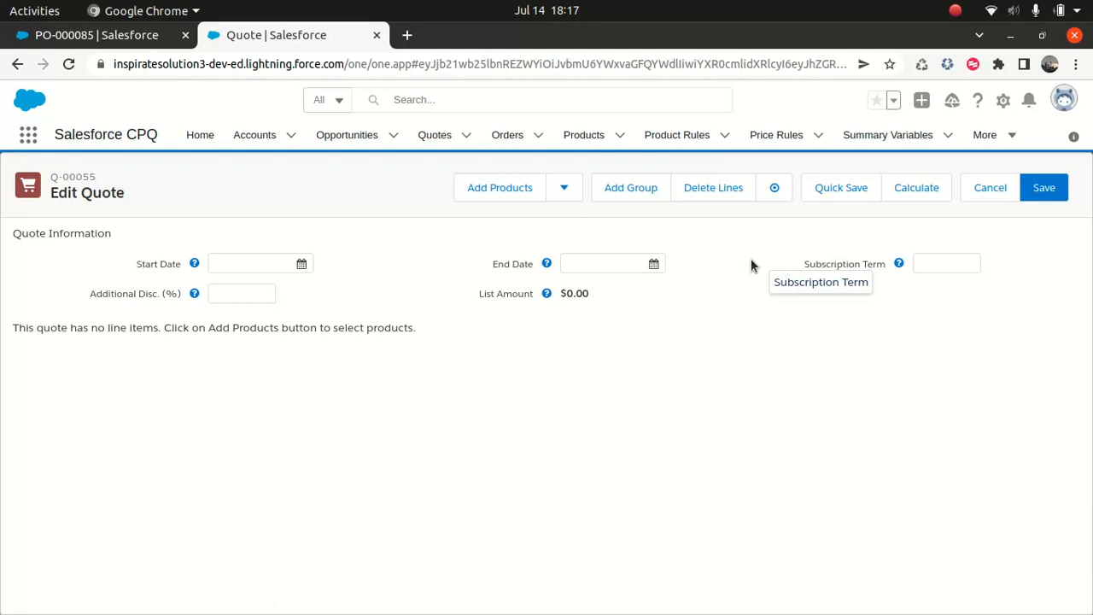
Add the Samsung Phone bundle to the quote, keeping its default phone case and RAM selections
click(500, 191)
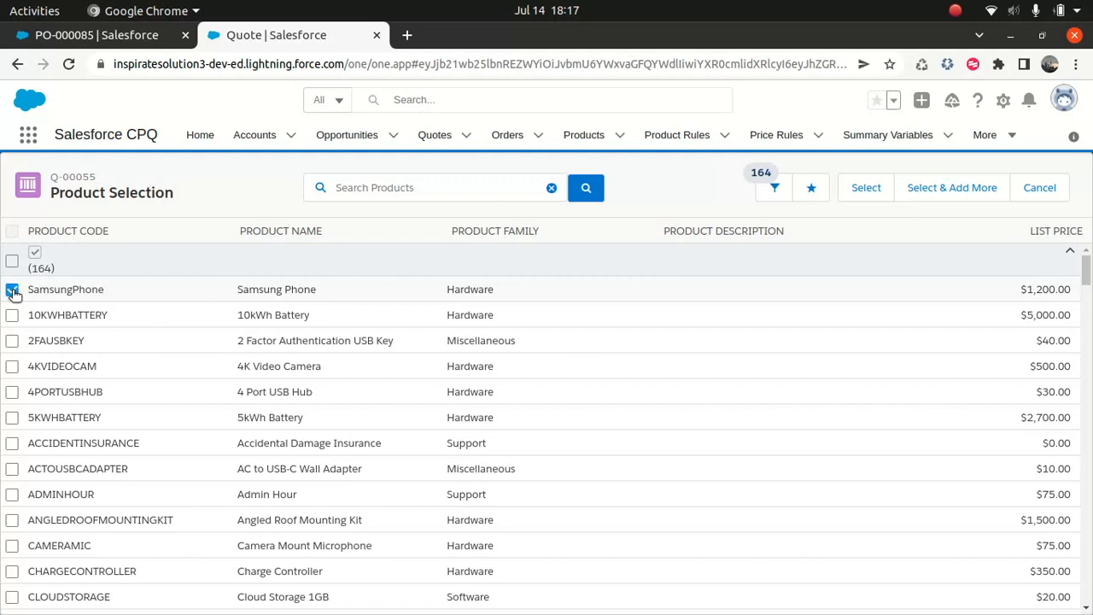
click(859, 193)
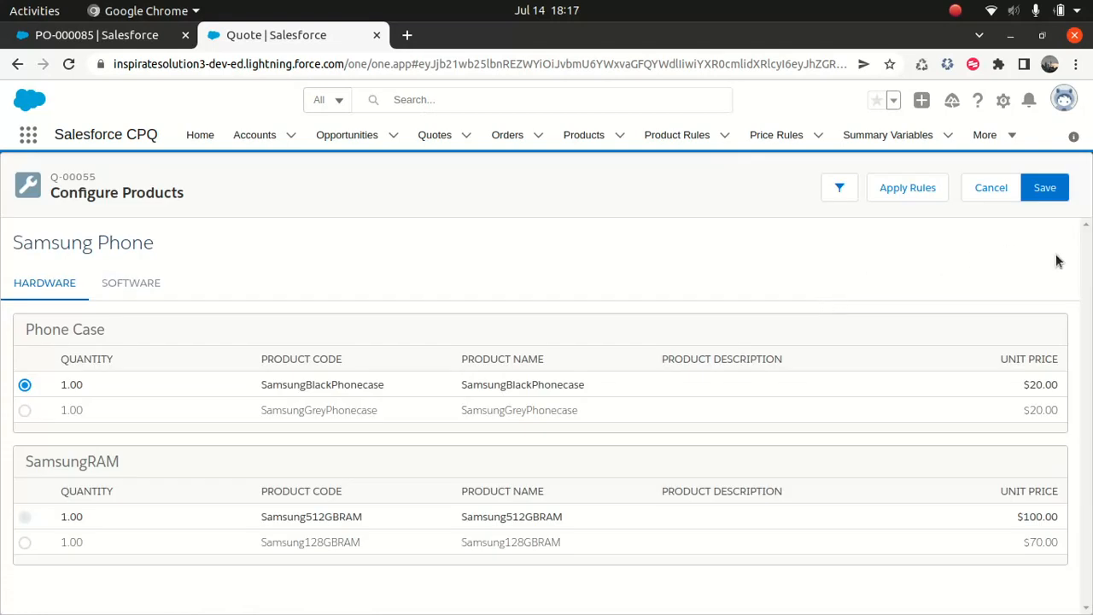
click(1045, 190)
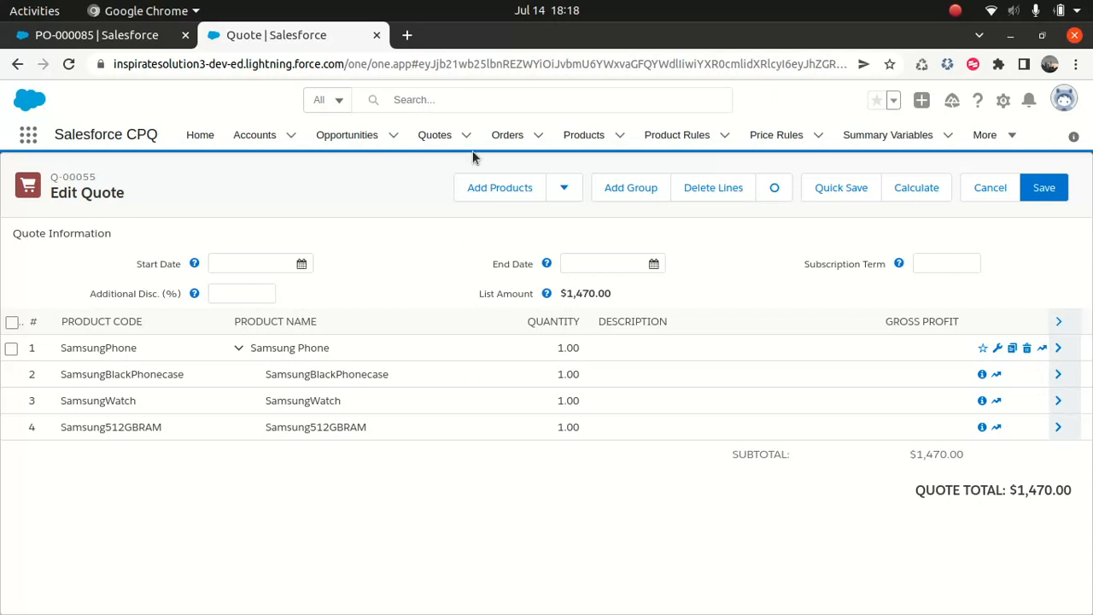
Open the SamsungWatch product and check its list price in the Standard Price Book
click(583, 135)
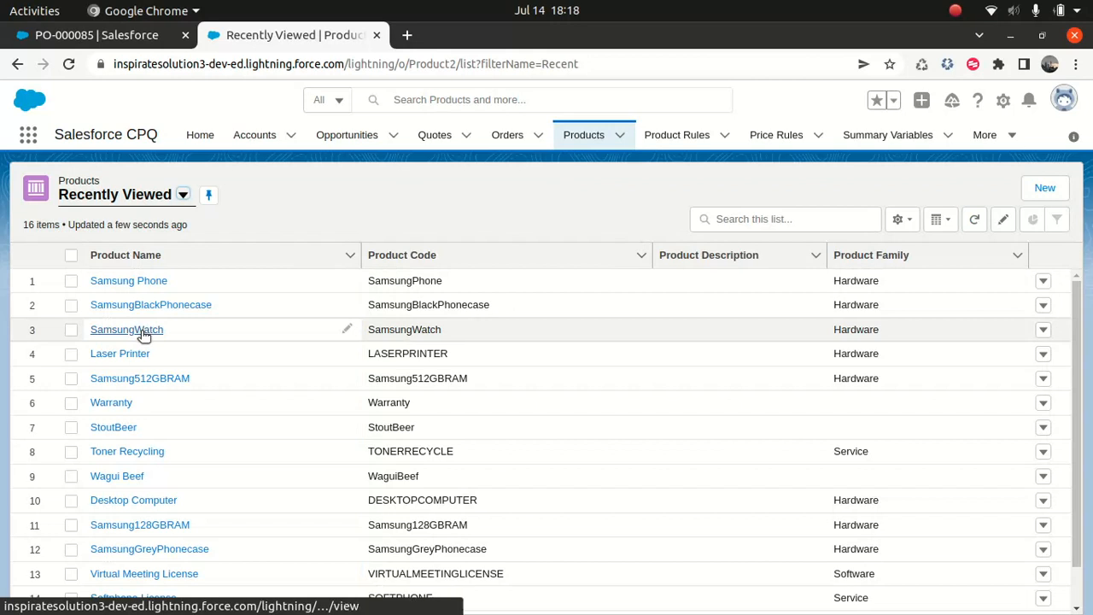
click(126, 329)
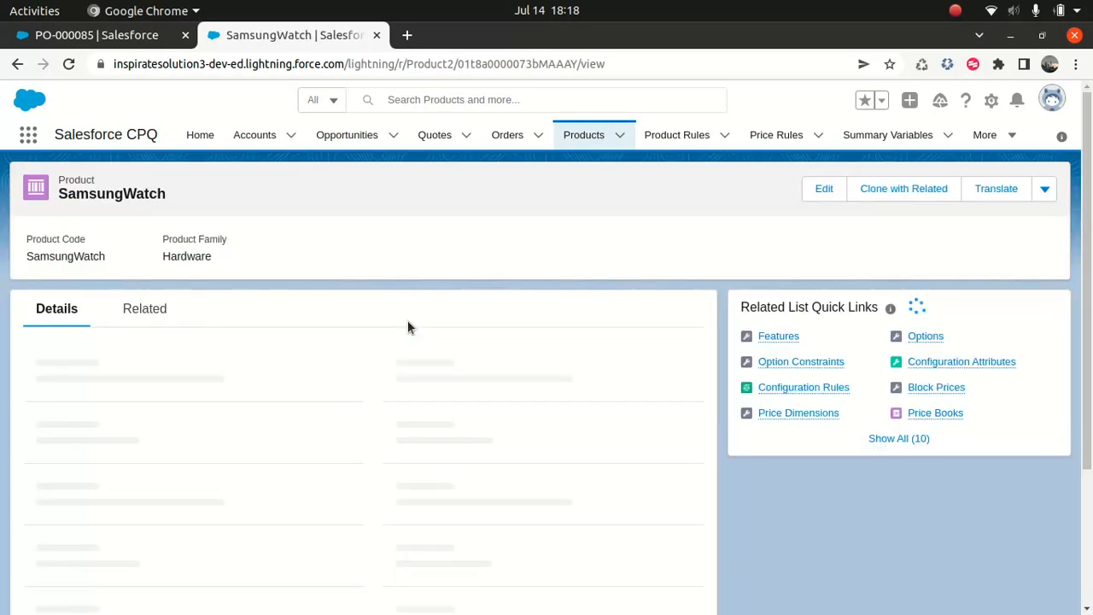
scroll(1082, 337, down, 6)
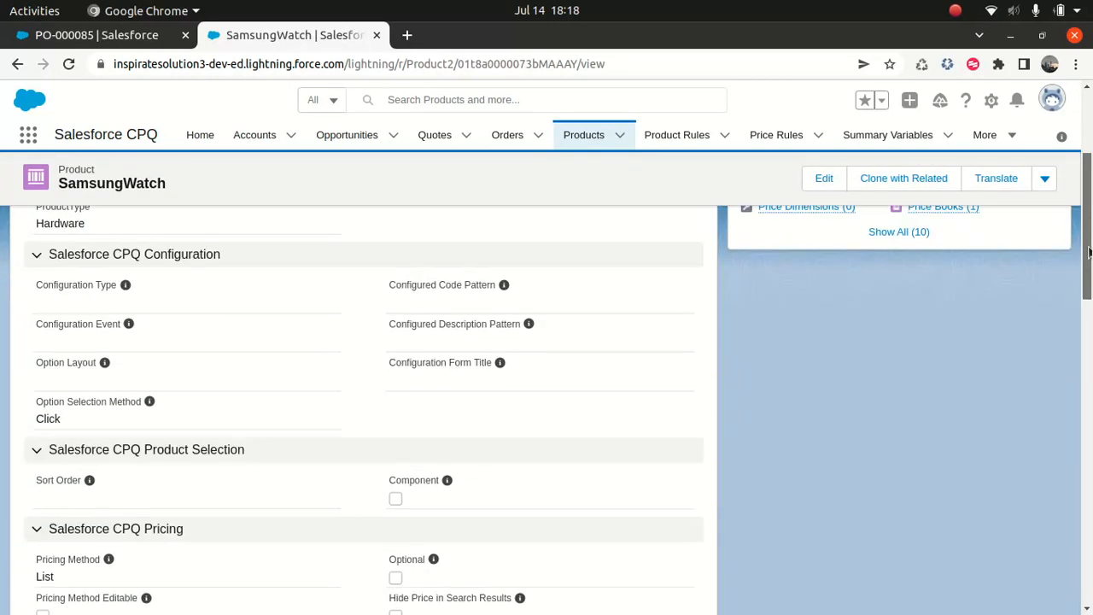
scroll(1082, 337, down, 2)
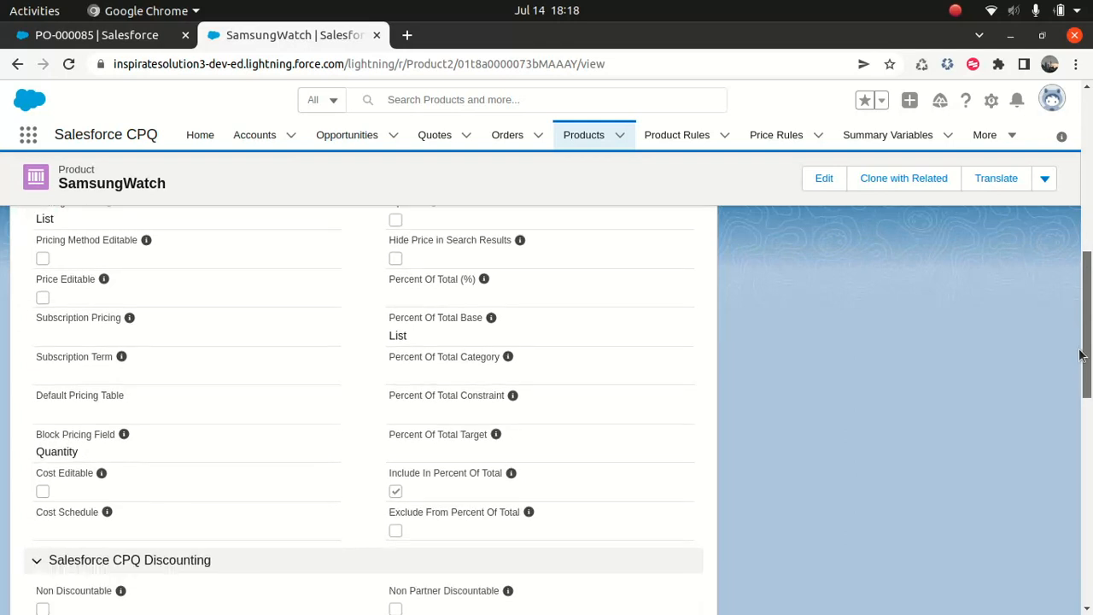
scroll(1082, 338, up, 4)
scroll(970, 373, up, 3)
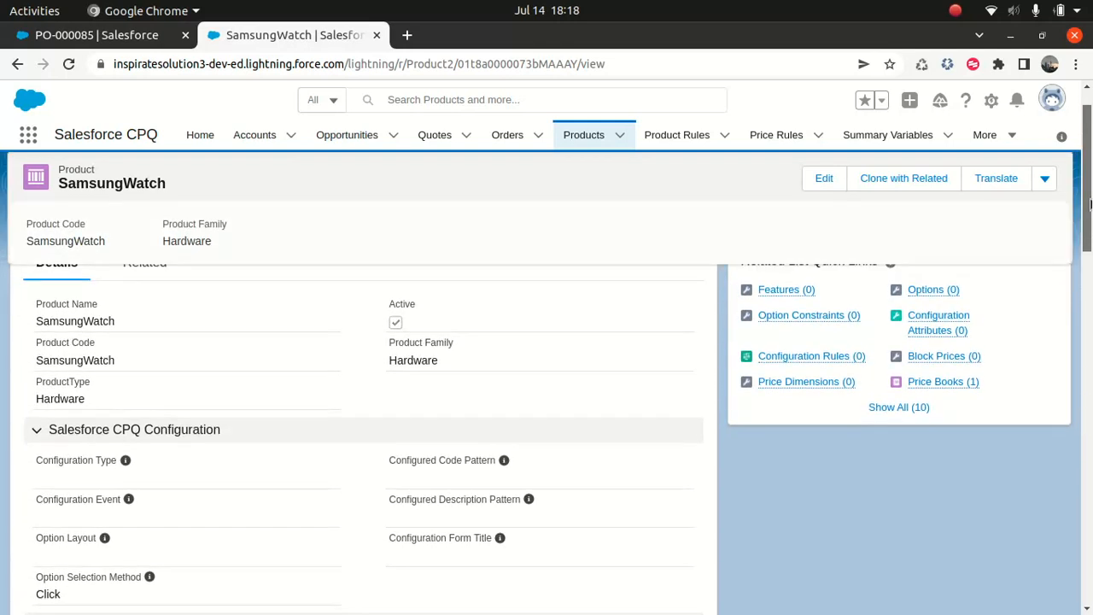
mouse_move(943, 384)
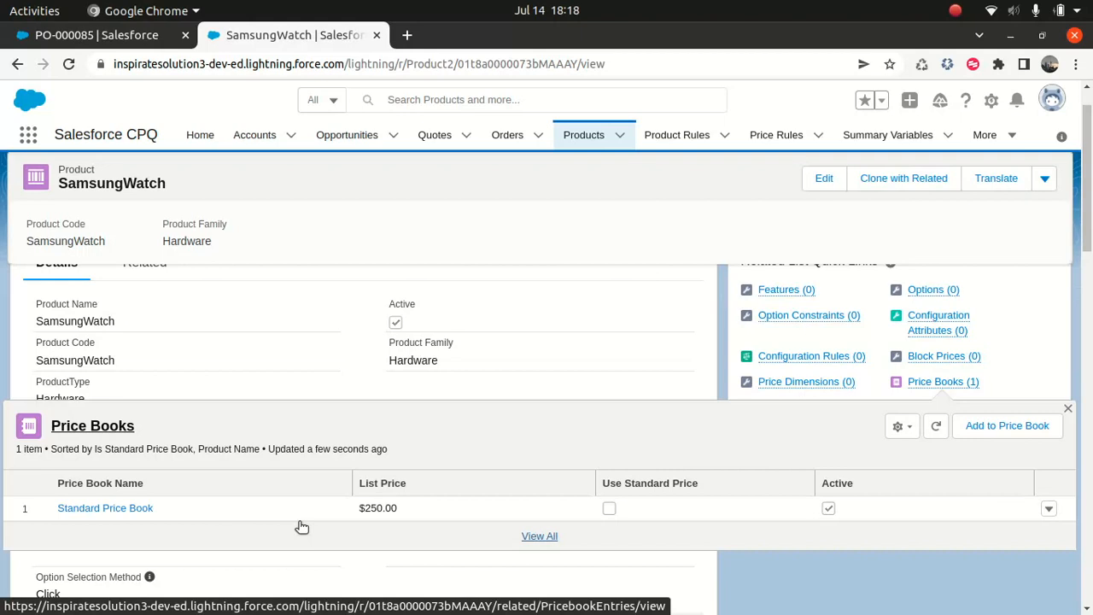
drag(1086, 227, 1084, 171)
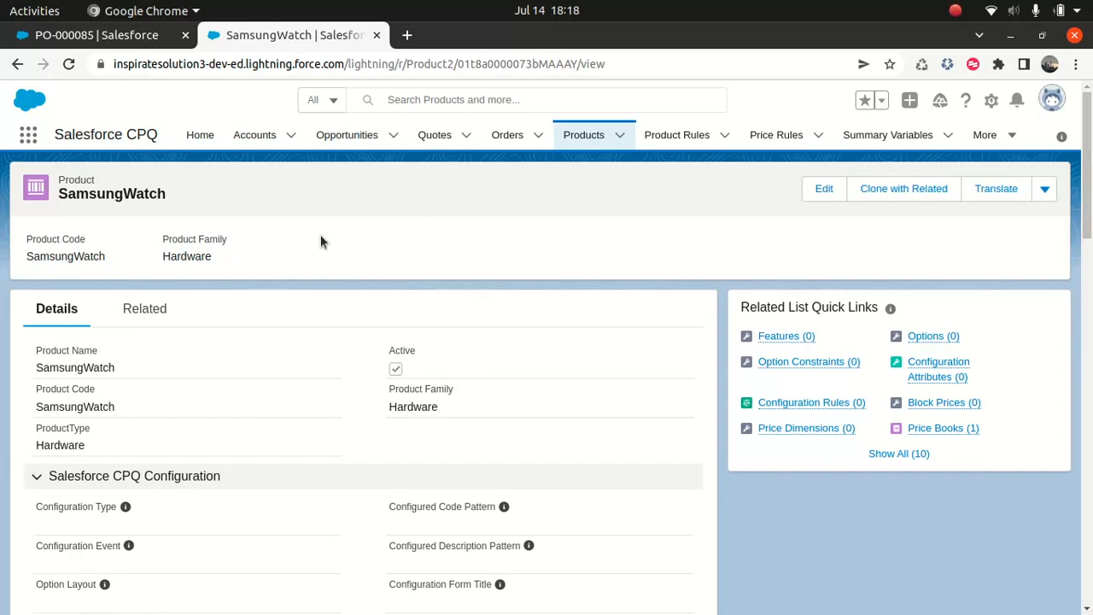
Open the SamsungWatch product option from the Samsung Phone product's options list
click(584, 138)
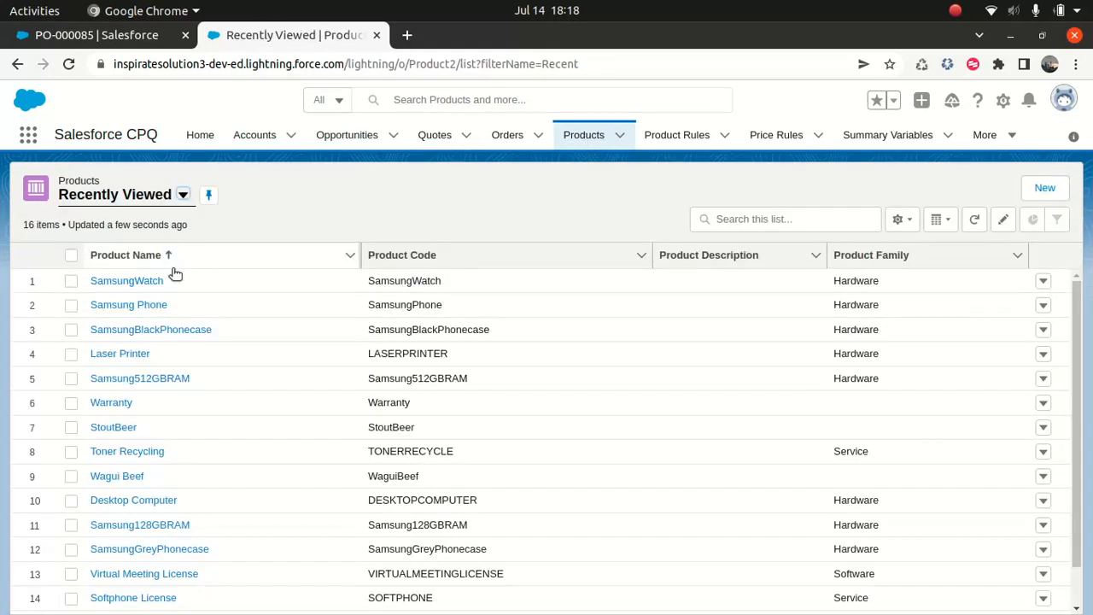
click(140, 309)
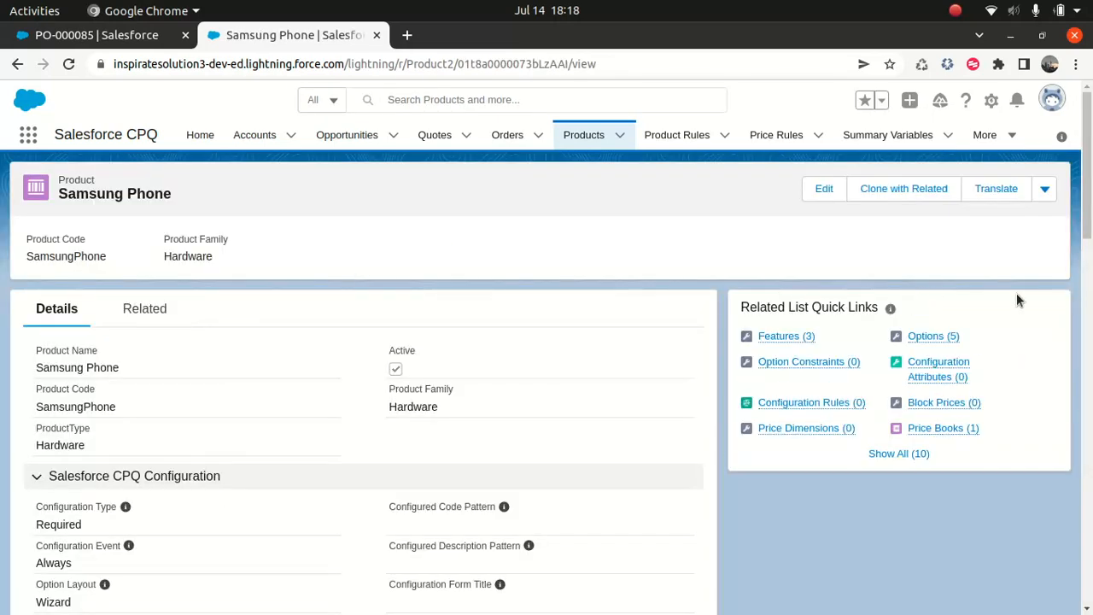
click(933, 337)
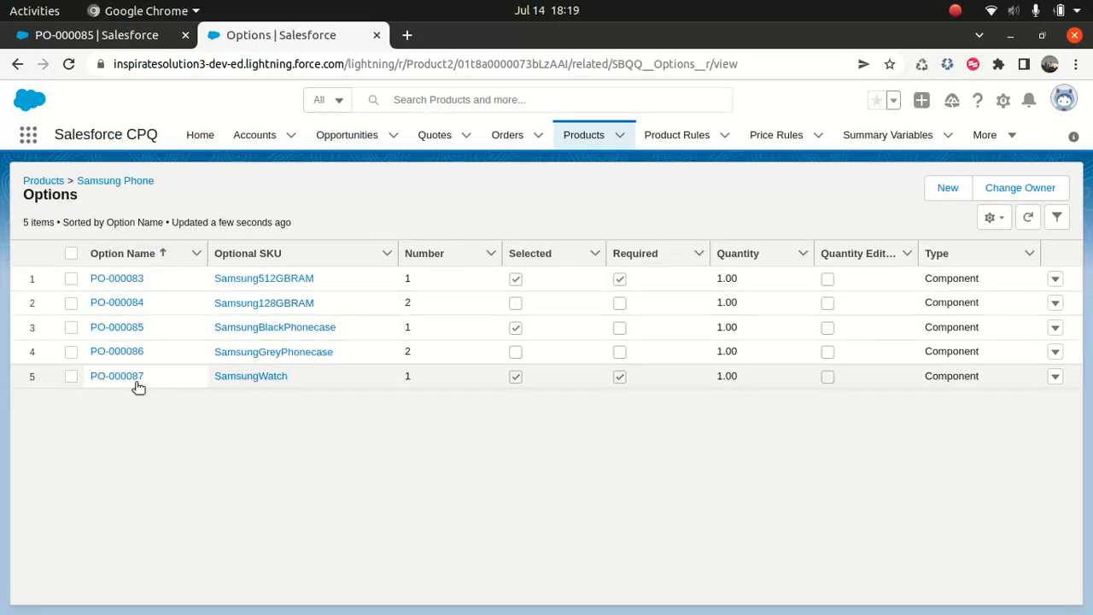
click(122, 378)
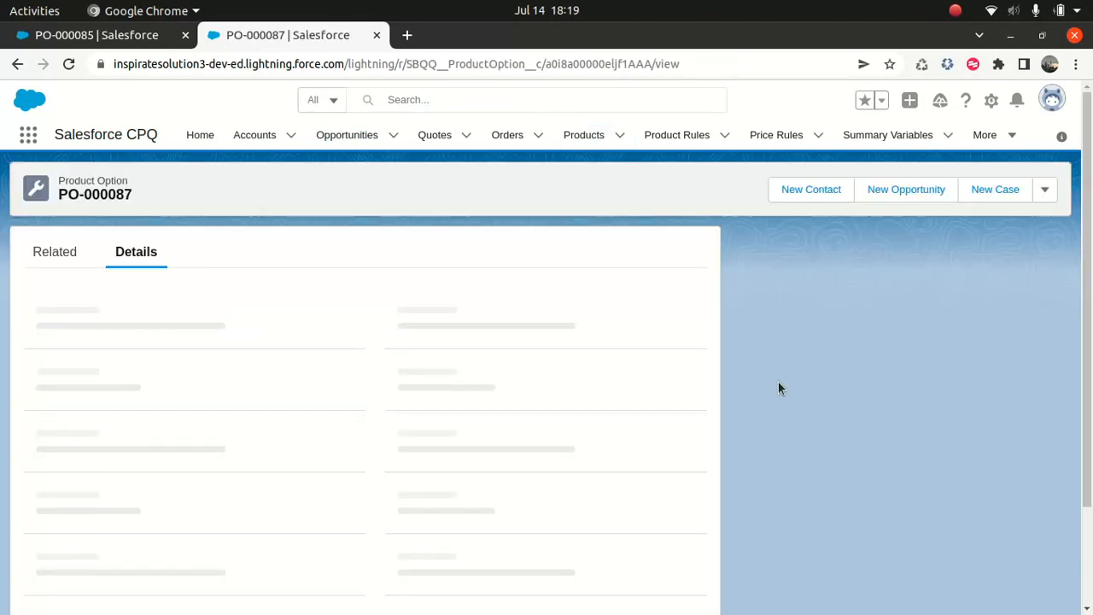
Set the SamsungWatch option's Unit Price to 200 and save the record
scroll(367, 385, down, 4)
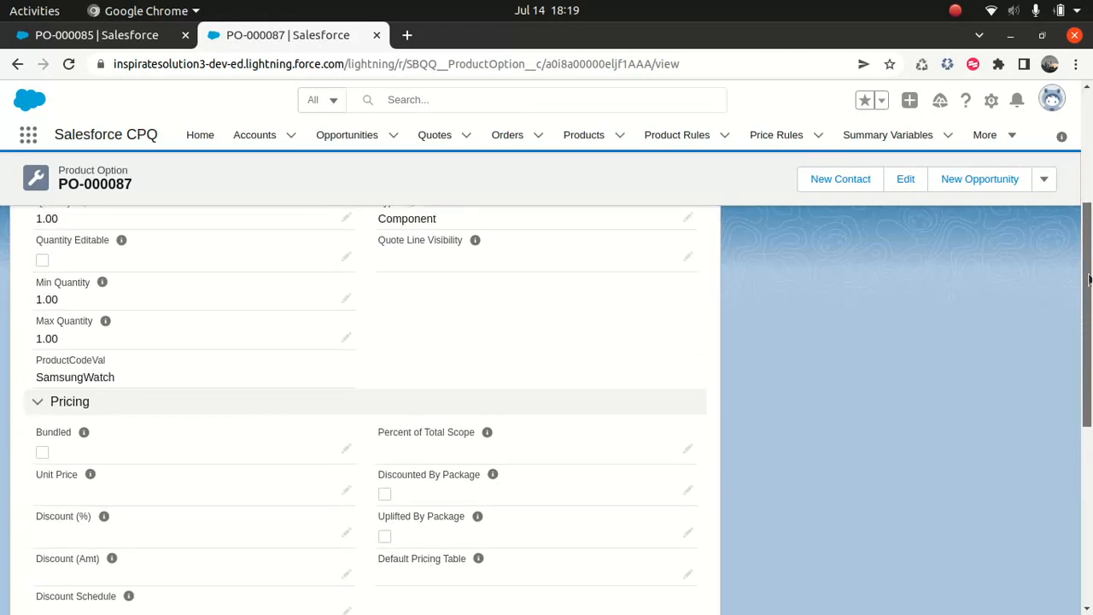
scroll(367, 385, up, 3)
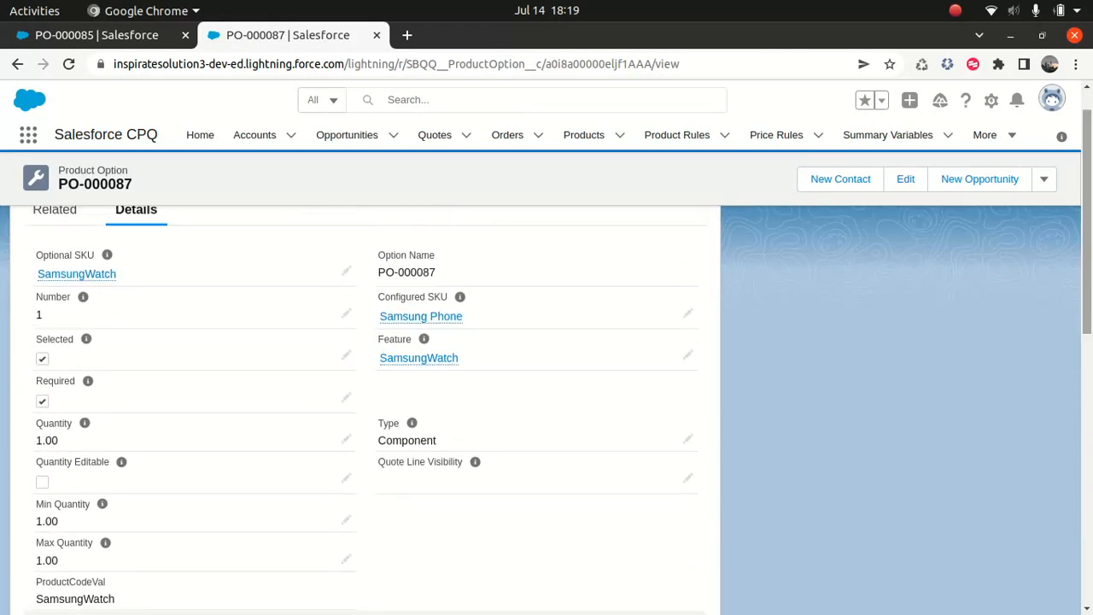
click(902, 180)
drag(875, 189, 885, 333)
click(284, 291)
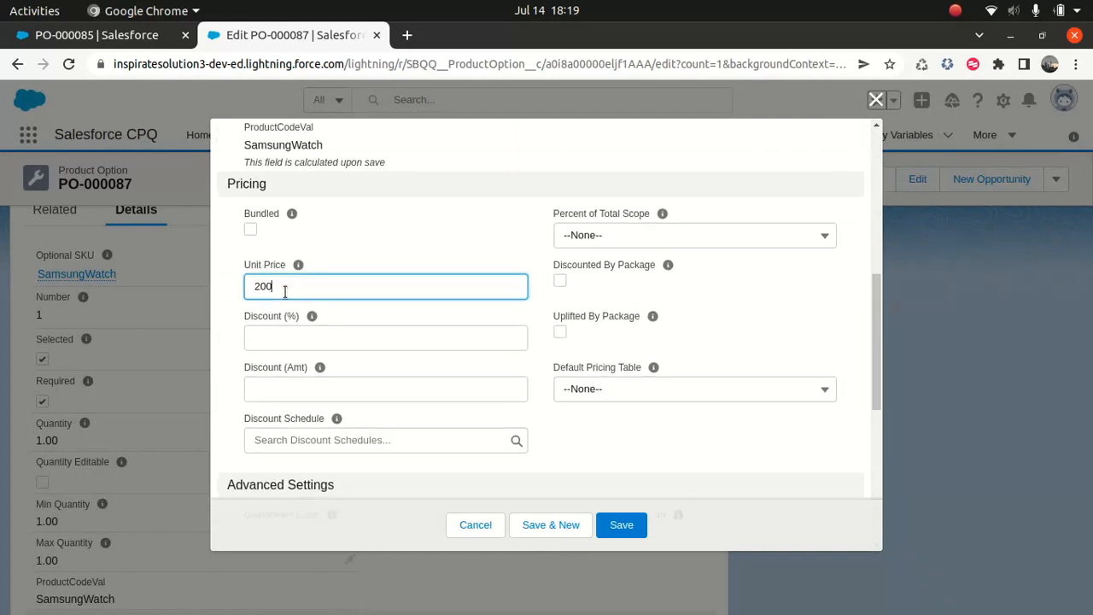
click(611, 522)
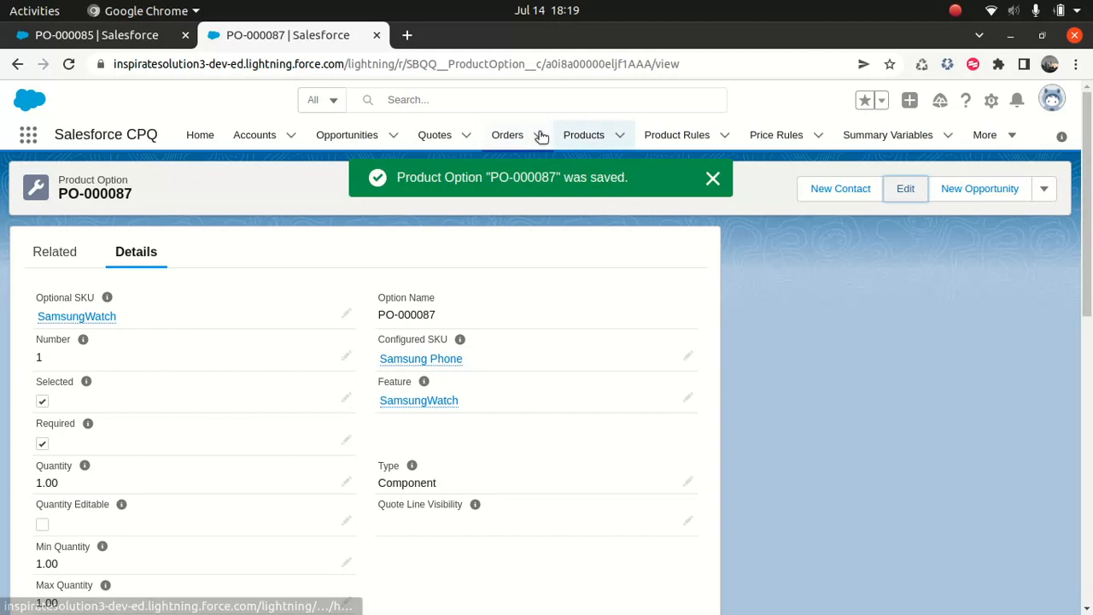
Reopen the $25.00 draft quote for line editing and delete its Softphone License line
click(441, 137)
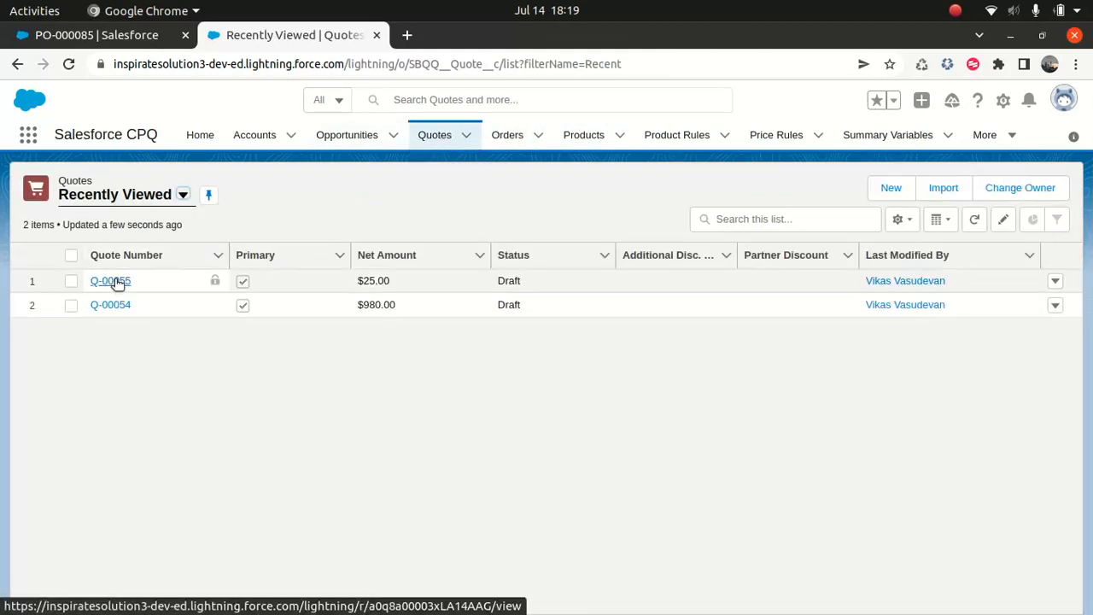
click(373, 66)
key(Return)
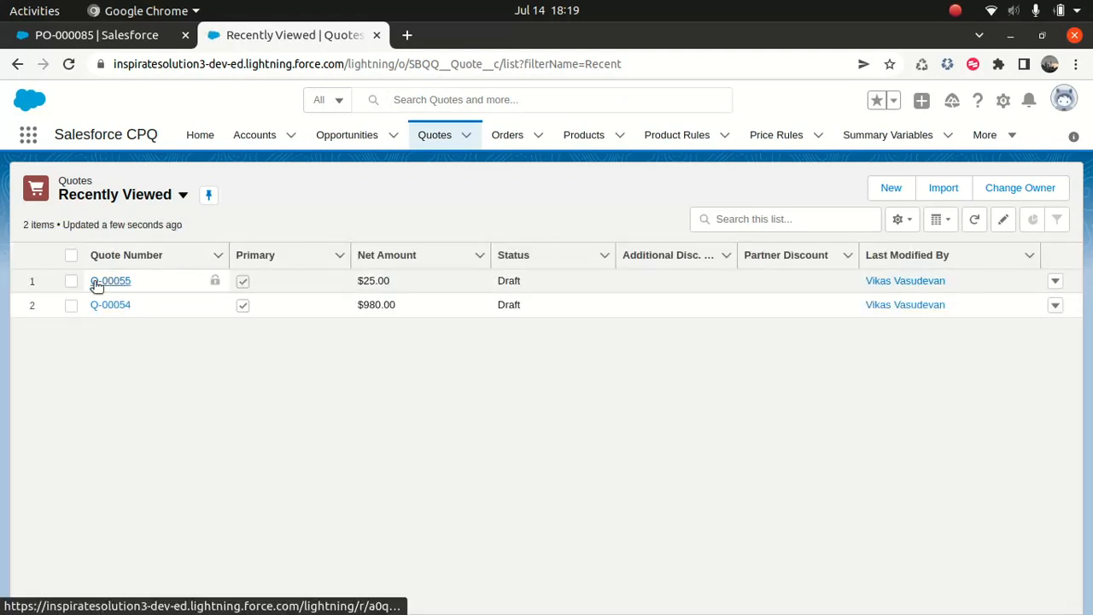
click(102, 283)
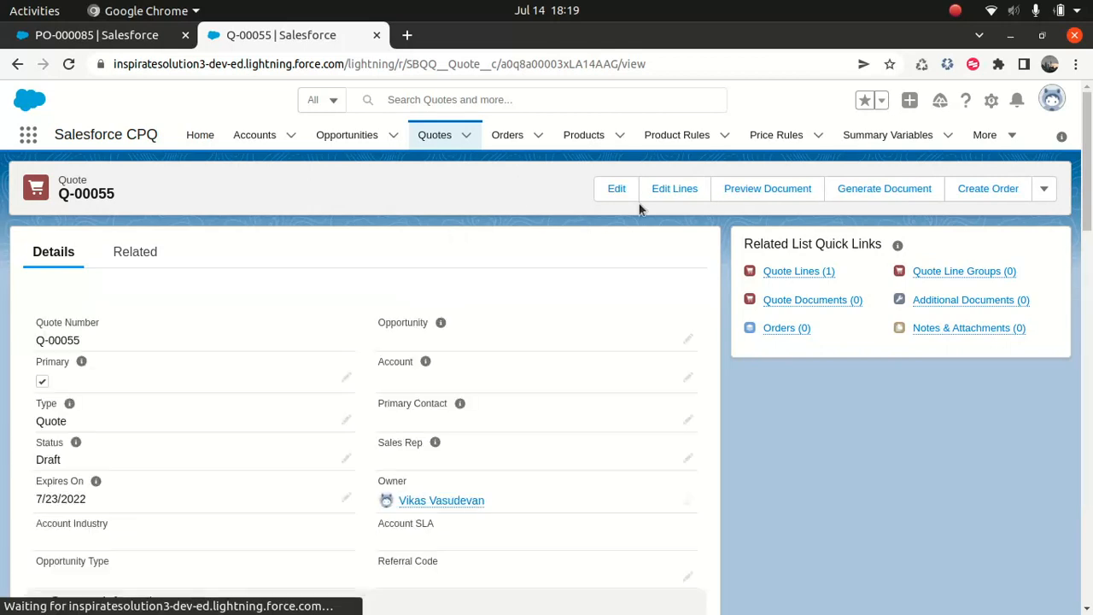
click(674, 191)
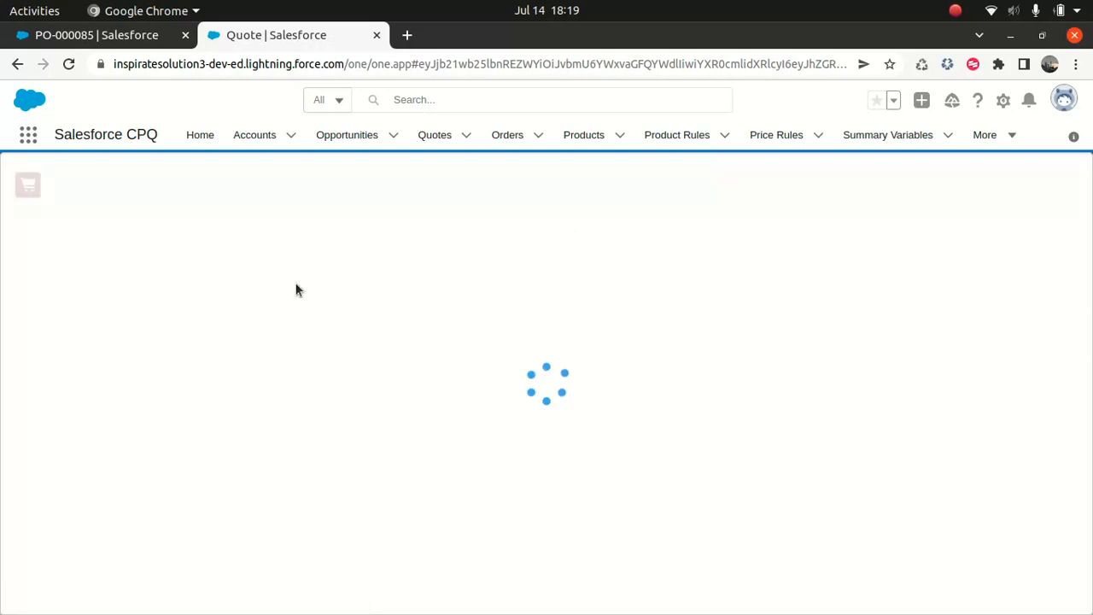
click(12, 348)
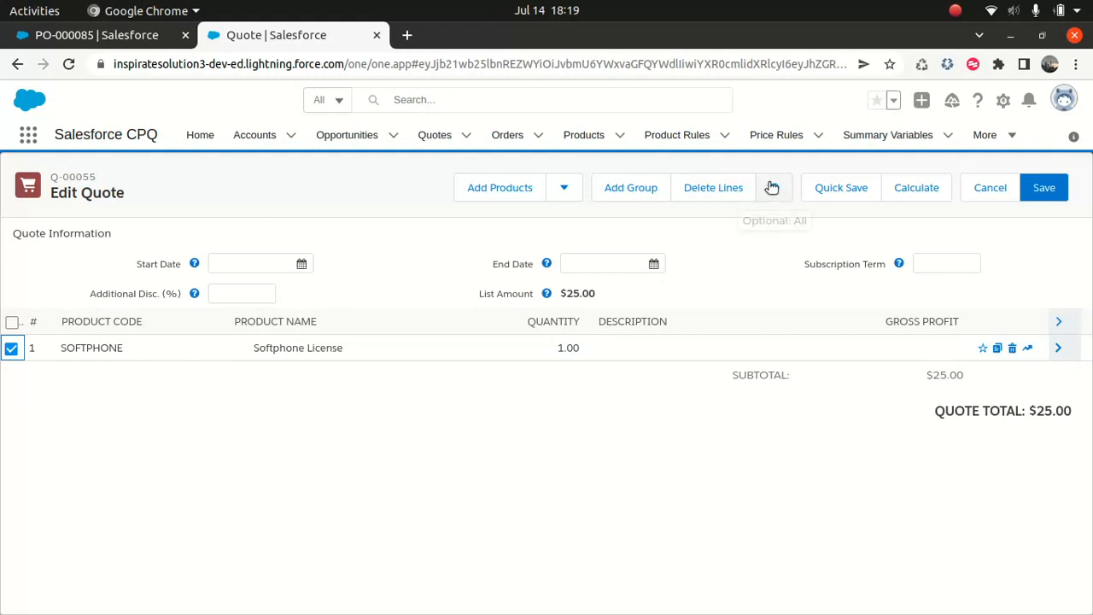
click(707, 192)
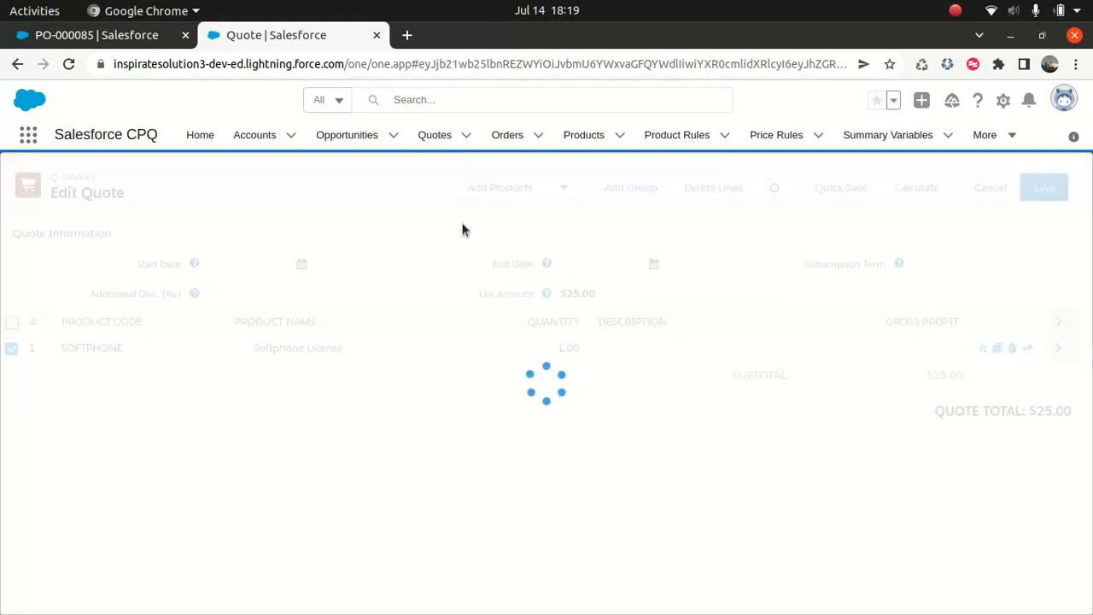
Add the Samsung Phone bundle to the emptied quote with SamsungBlackPhonecase and Samsung512GBRAM kept as its hardware options
click(496, 191)
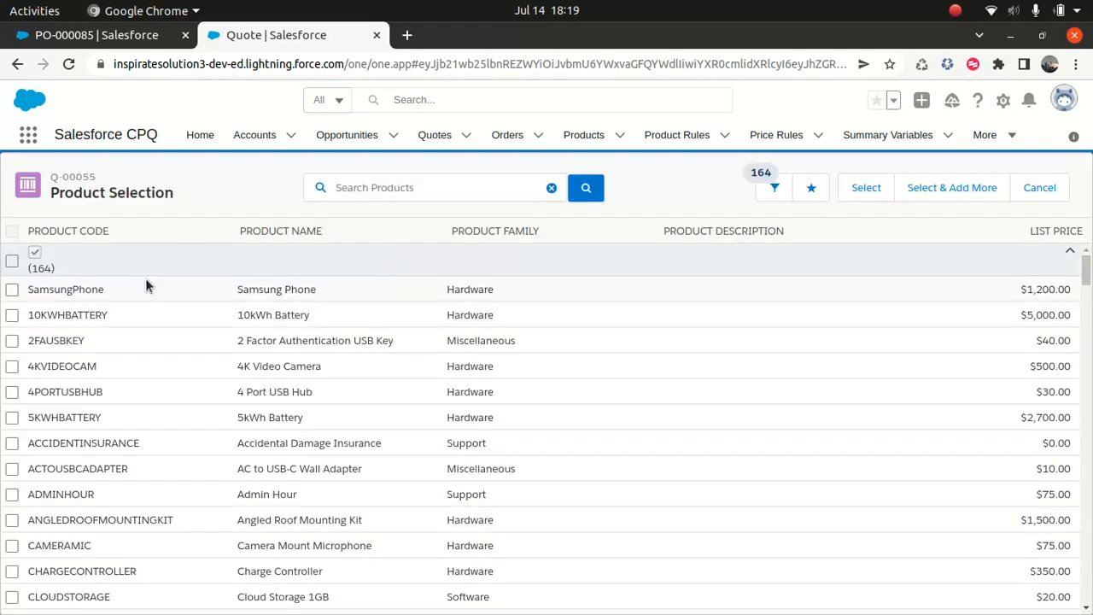
click(12, 290)
click(863, 190)
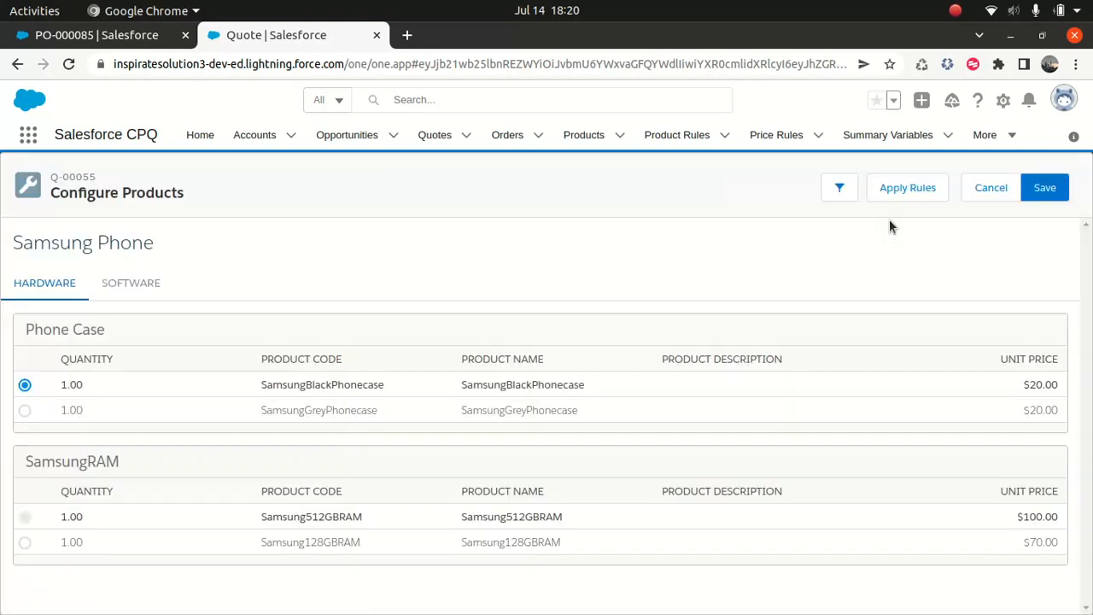
click(1043, 187)
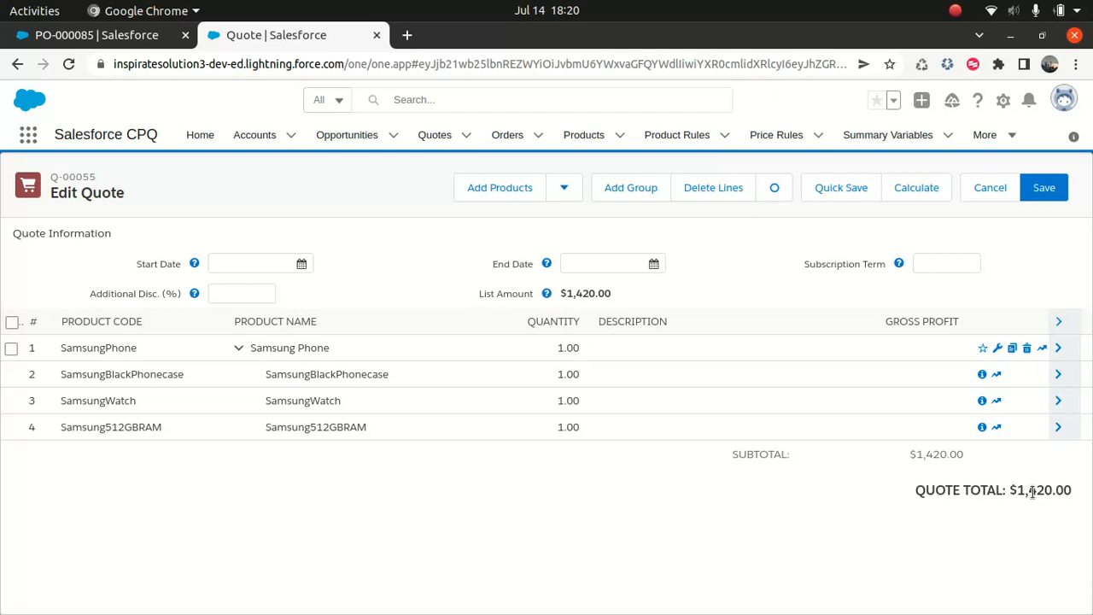
Replace the Samsung Phone bundle on the quote with the standalone SamsungWatch product, searching the product selection for "samsung"
click(12, 348)
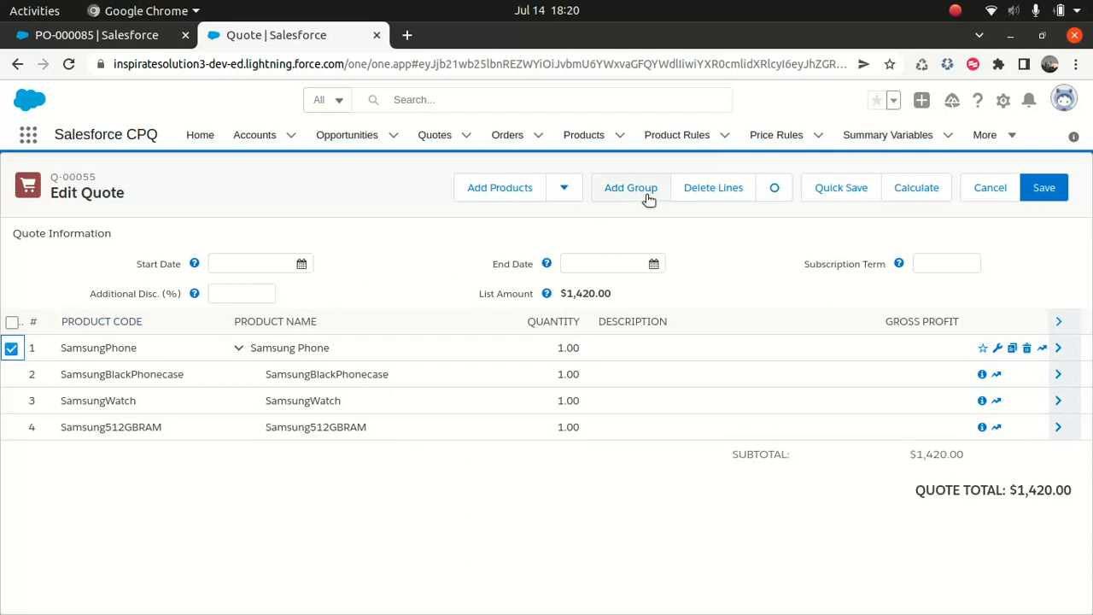
click(713, 189)
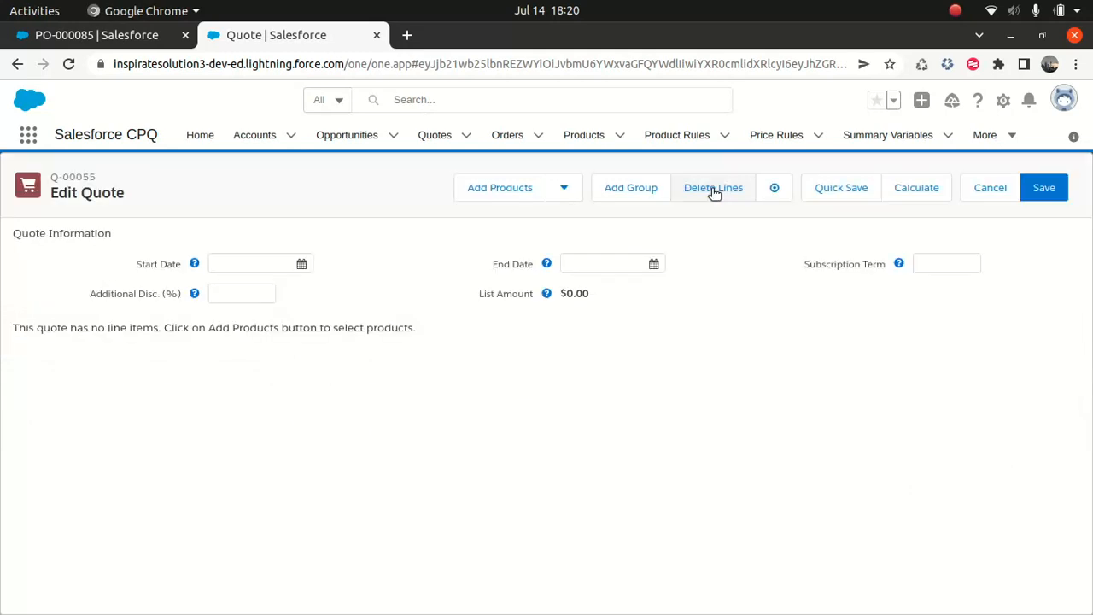
click(504, 189)
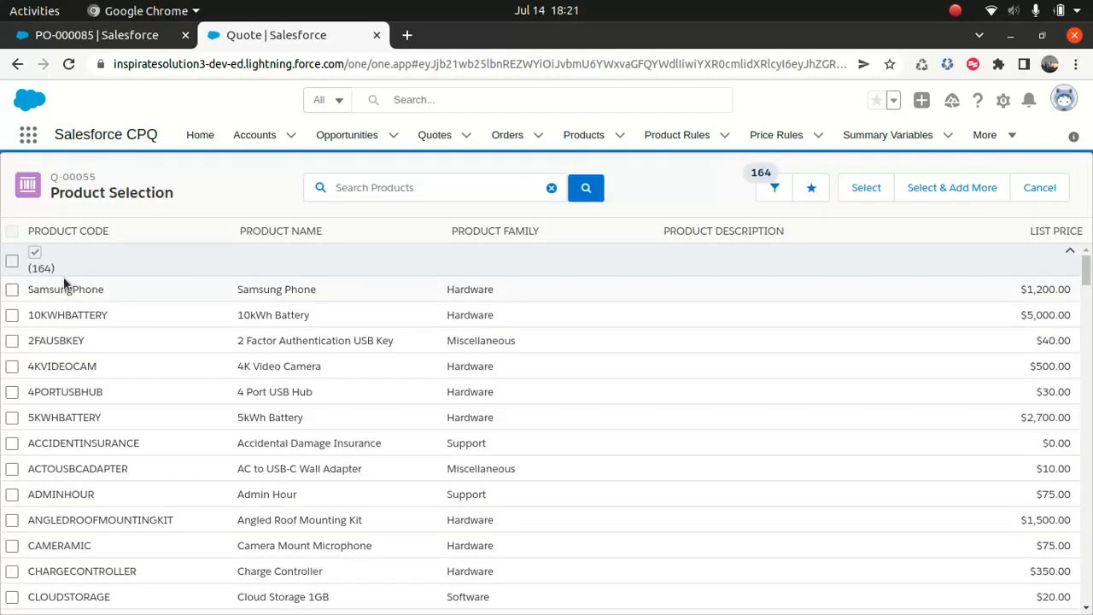
click(450, 190)
text(sa)
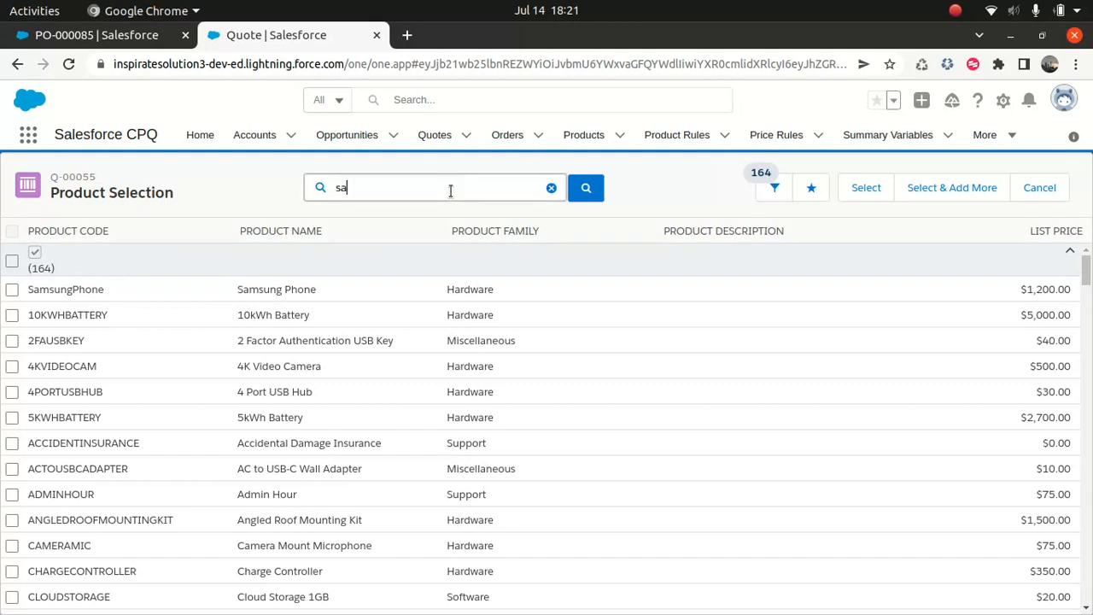
text(msung)
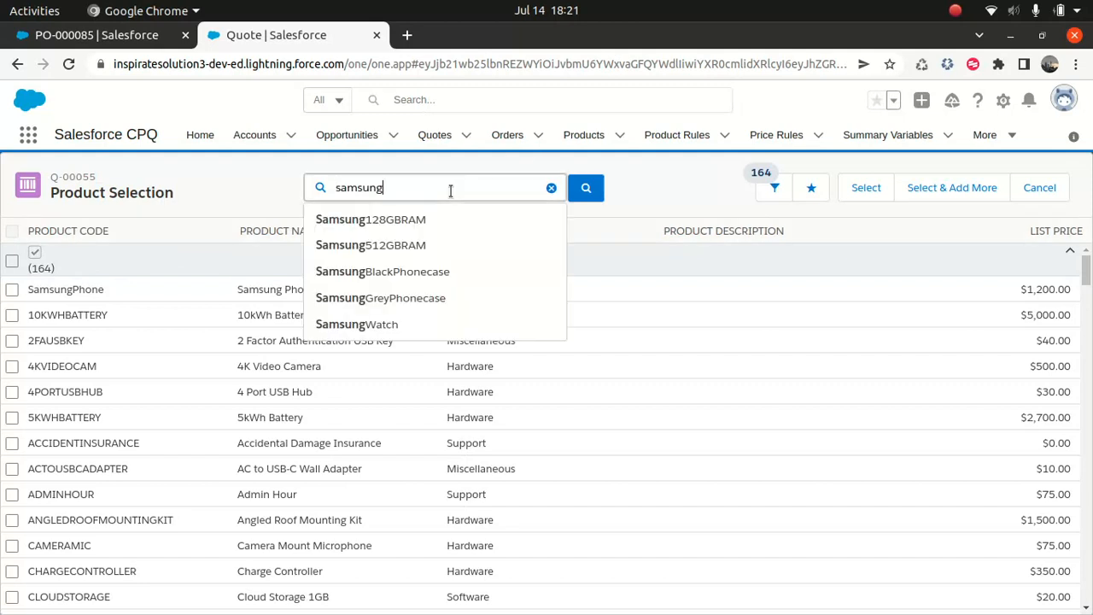
key(Return)
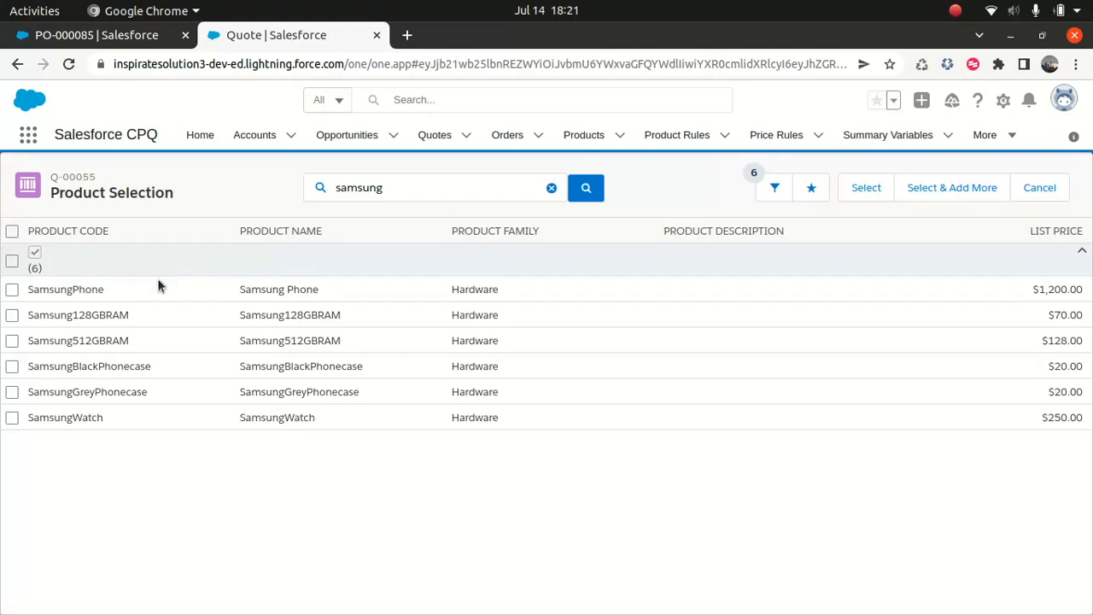
click(12, 417)
click(856, 191)
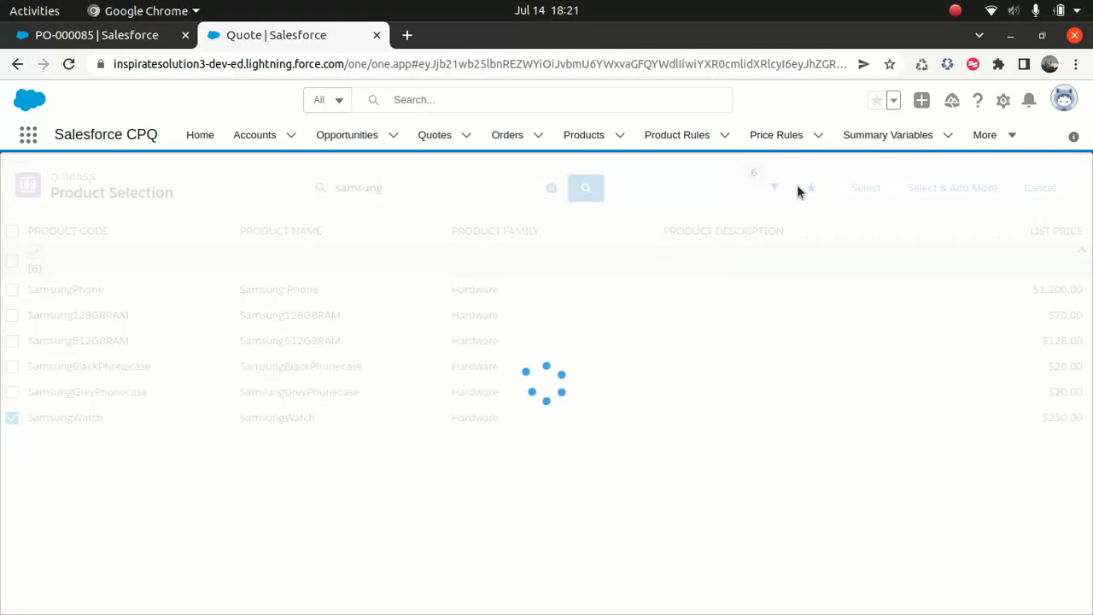